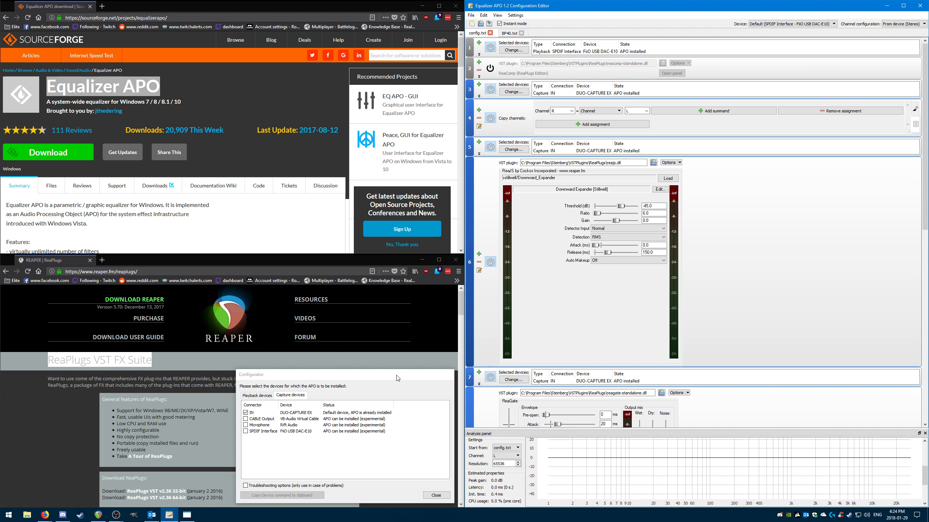
click(190, 91)
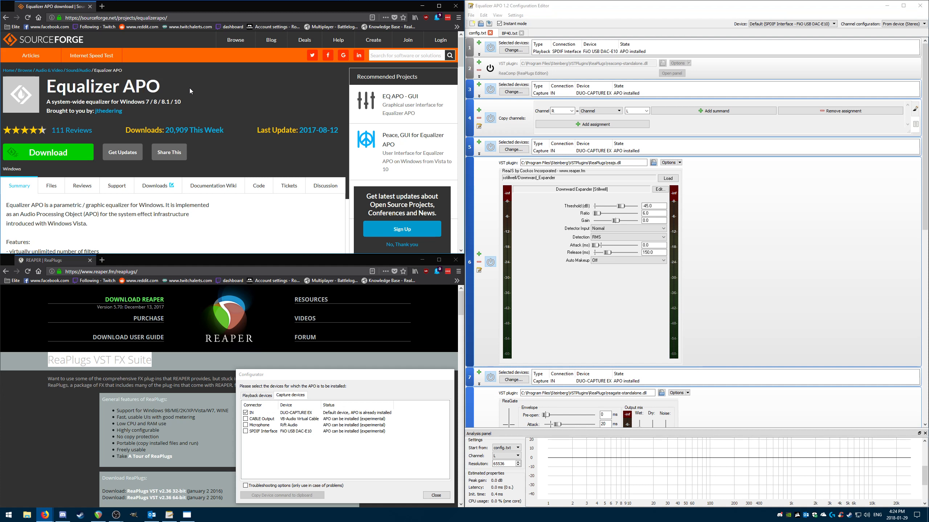
drag(190, 91, 56, 87)
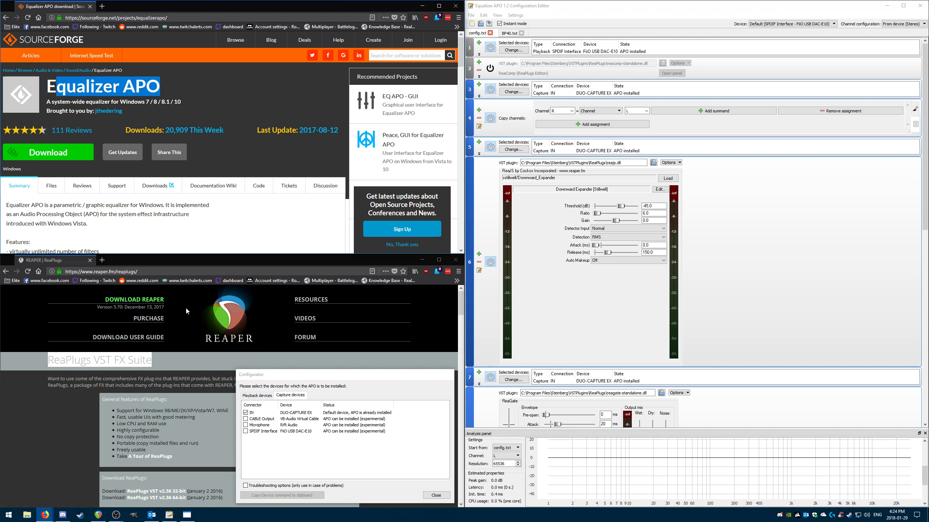
click(143, 260)
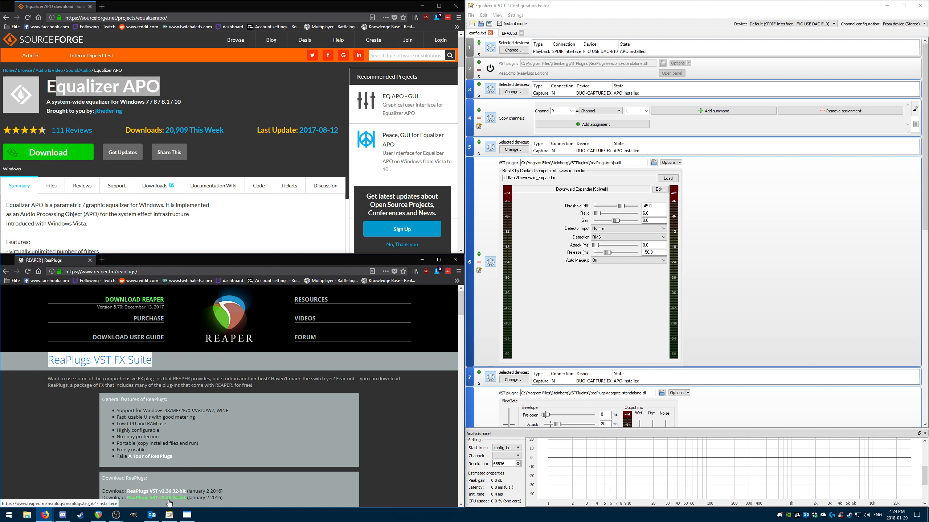
Switch to the Equalizer APO Configurator, review the playback and capture device lists, and close it.
click(187, 515)
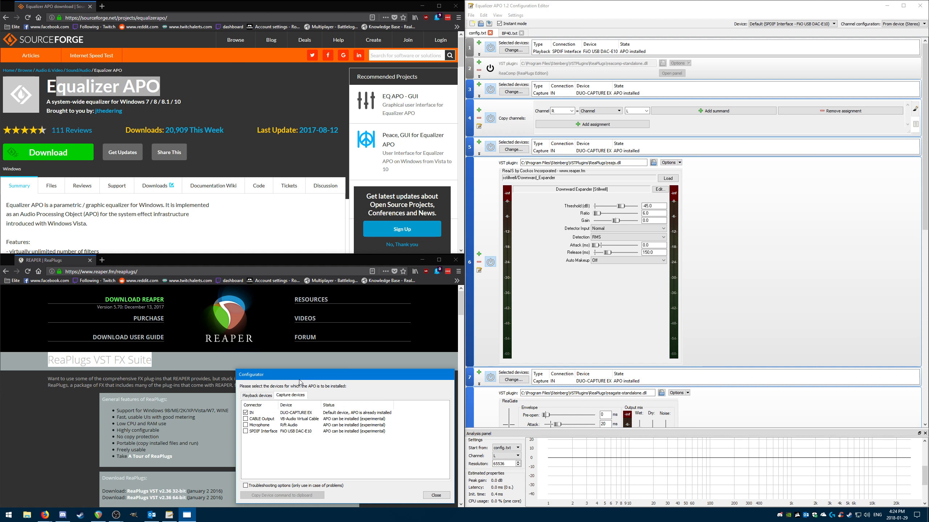
click(261, 395)
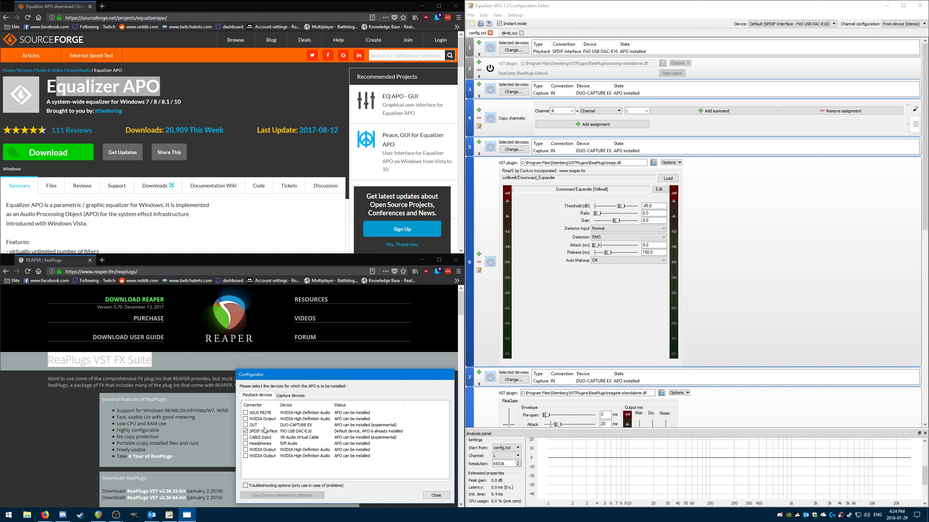
click(289, 397)
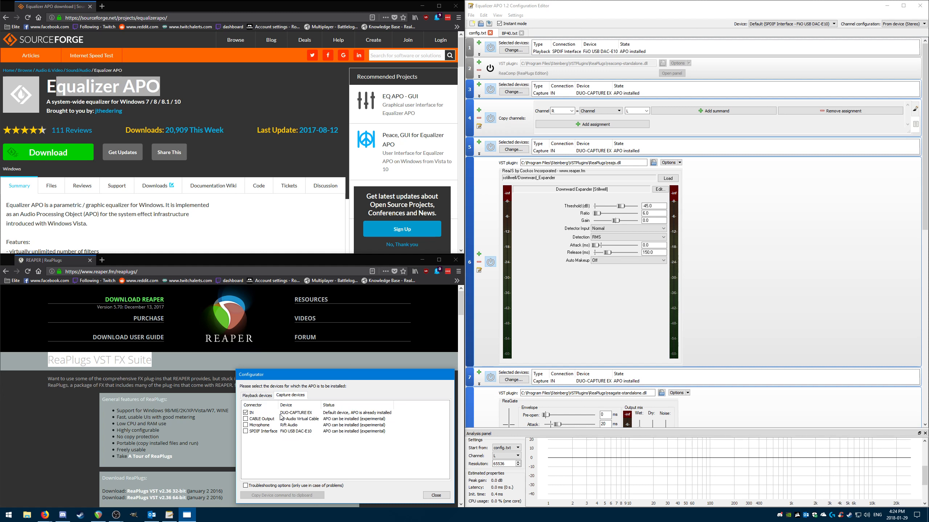
click(261, 396)
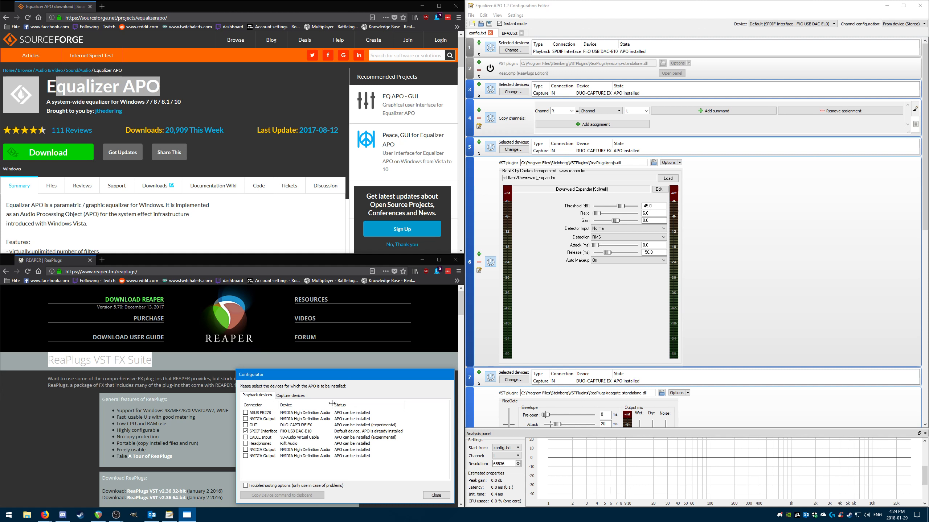
click(291, 395)
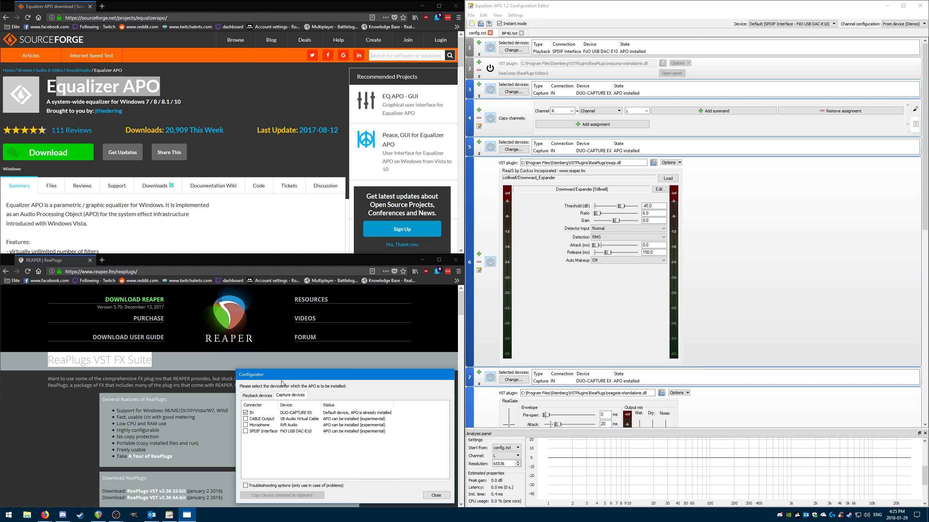
mouse_move(289, 377)
mouse_down()
mouse_move(293, 392)
mouse_move(291, 375)
mouse_up()
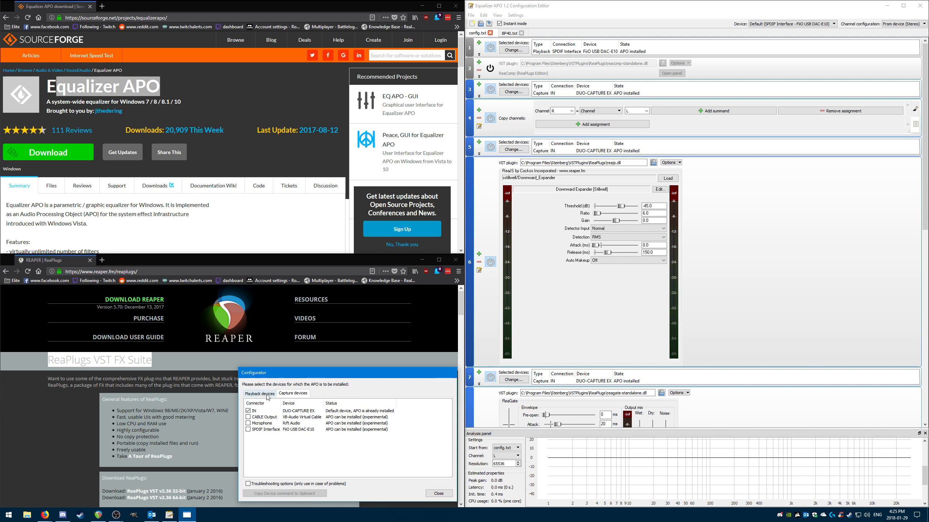
click(434, 494)
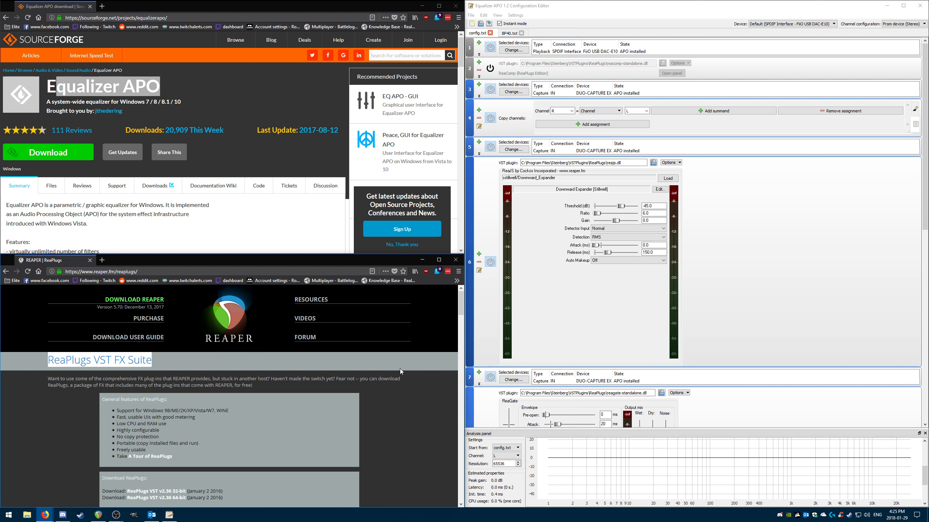
Locate the Configuration Editor among the installed Equalizer APO 1.2 programs and switch to its open window.
click(12, 517)
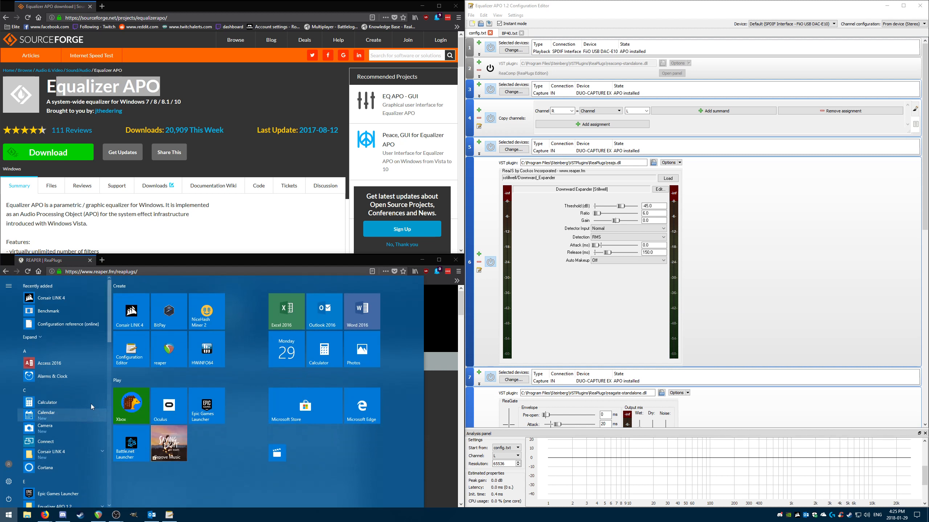
scroll(80, 450, down, 2)
click(81, 438)
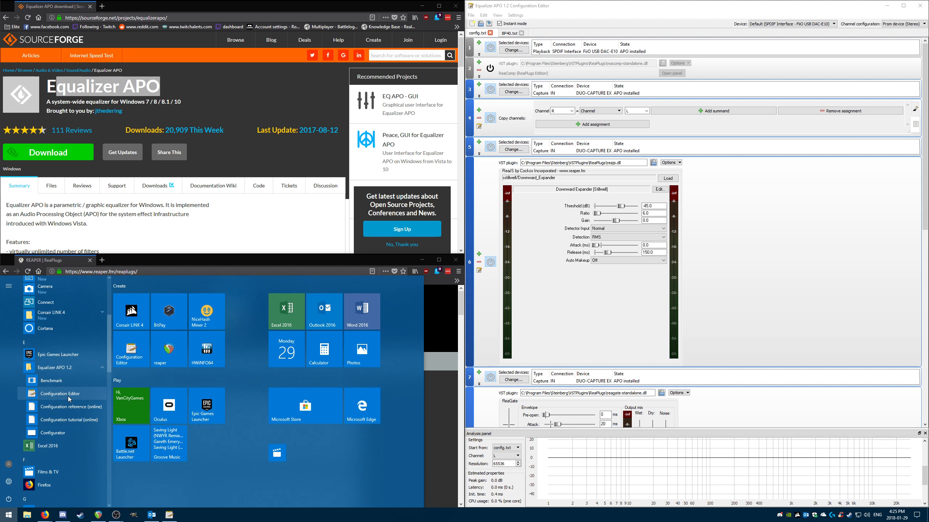
click(853, 279)
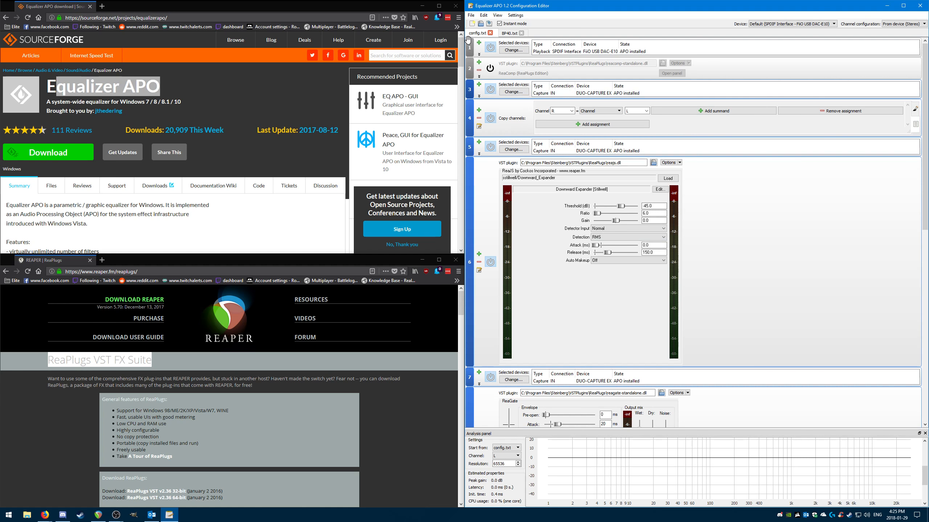
Delete entries 3 through 12 from config.txt, keeping only the playback device and its ReaComp plugin.
click(470, 89)
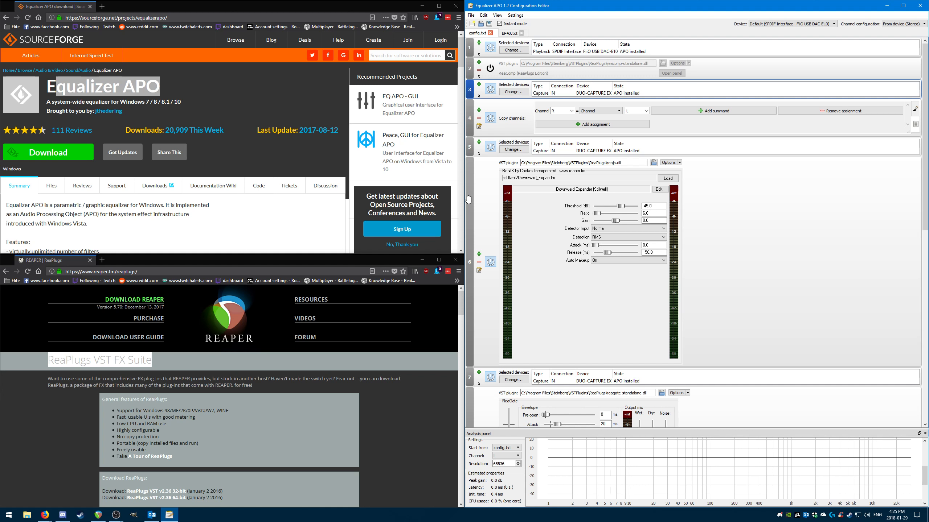
scroll(749, 265, down, 10)
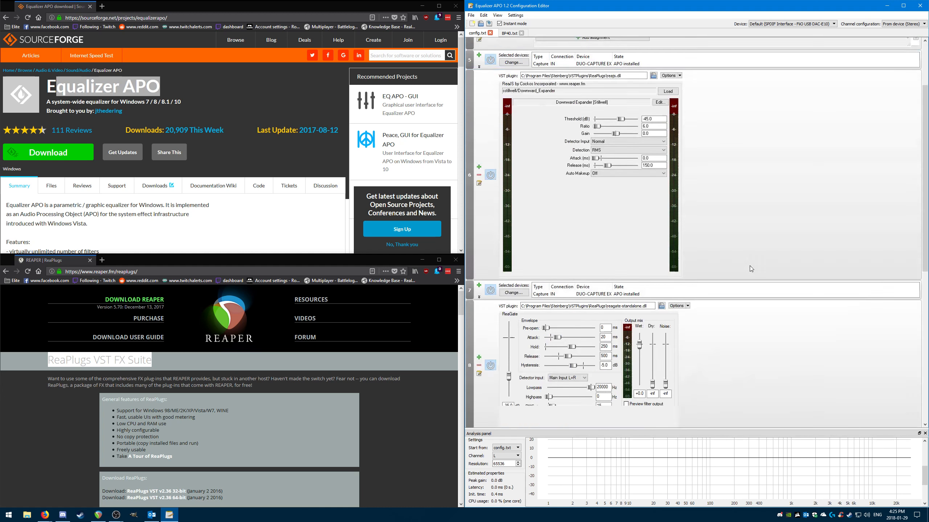
click(470, 373)
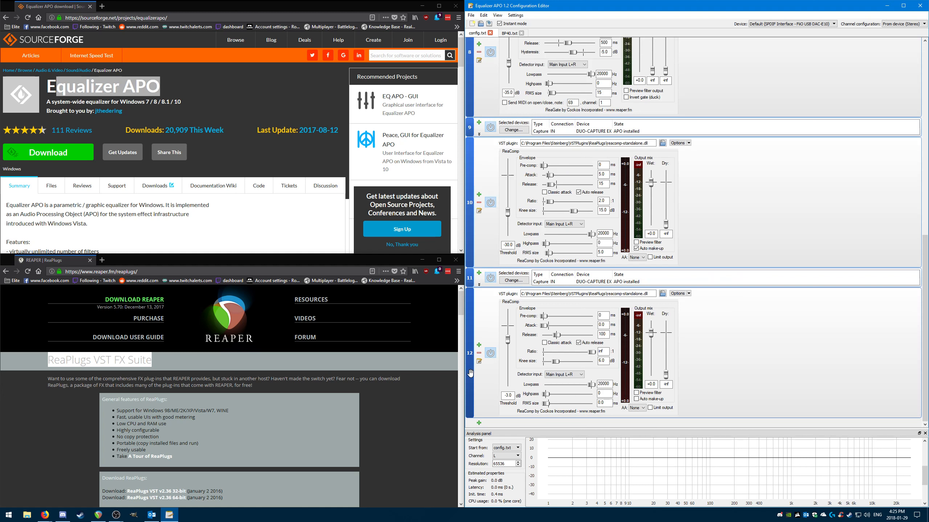
key(Delete)
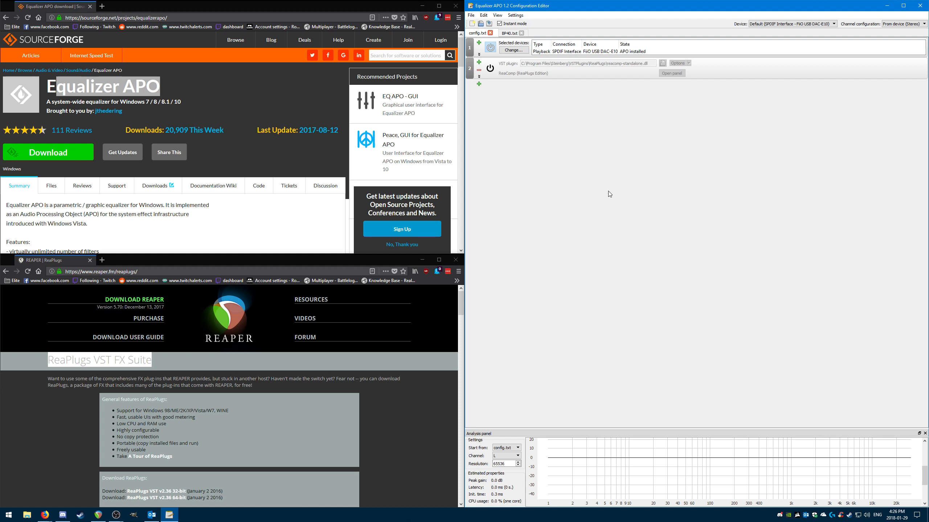
Add a Device (Select device) control at the end of the configuration, below the ReaComp plugin.
click(478, 85)
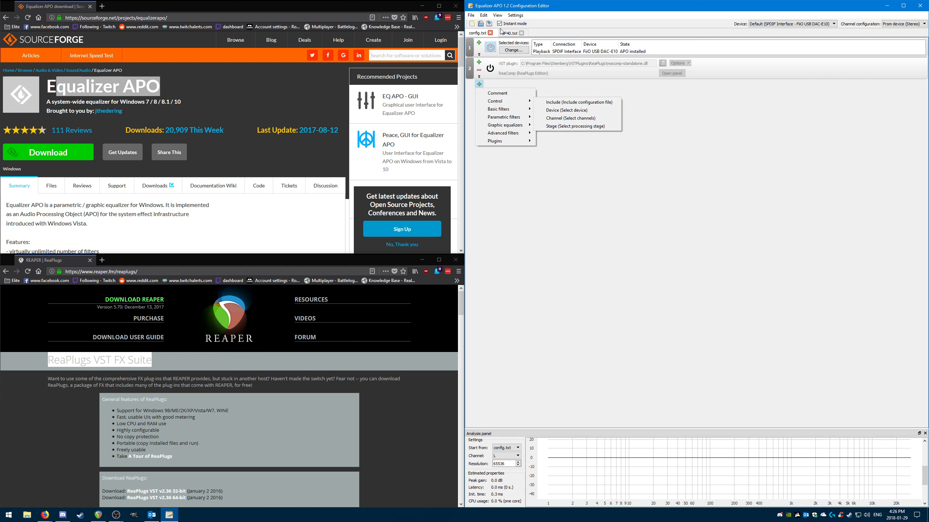
click(668, 142)
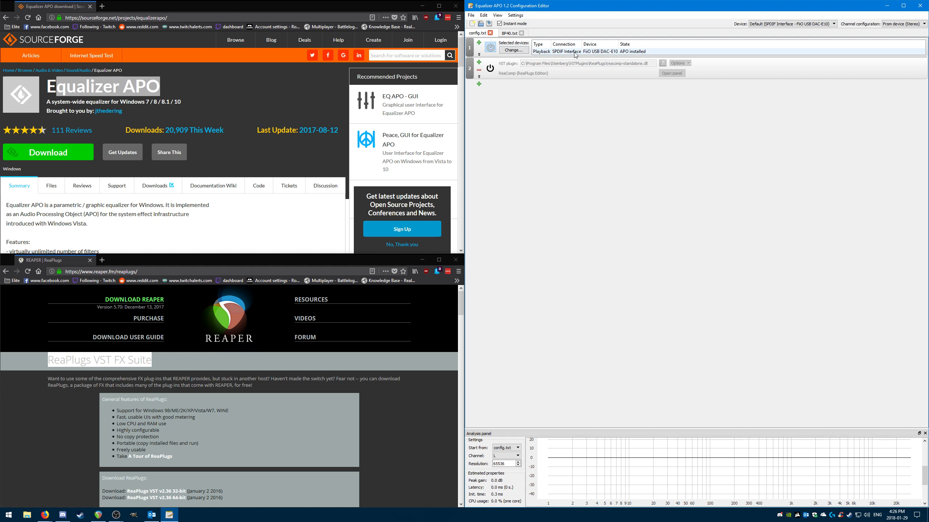
click(479, 84)
mouse_move(494, 102)
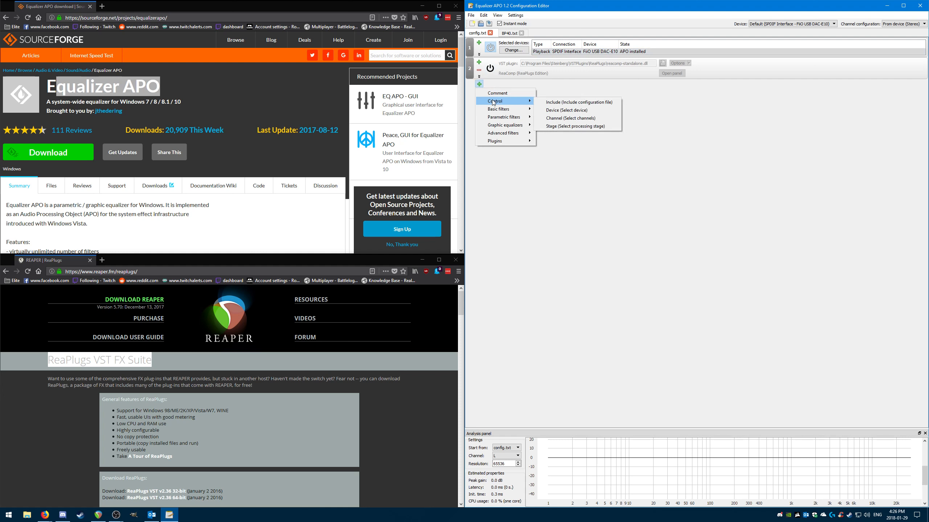
click(567, 110)
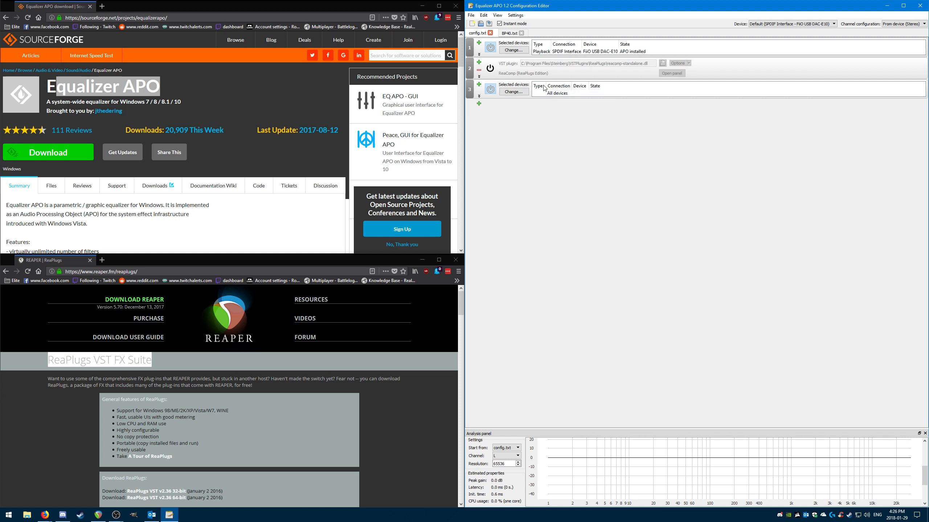
Restrict the new device entry to the DUO-CAPTURE EX IN capture device instead of all devices.
click(513, 91)
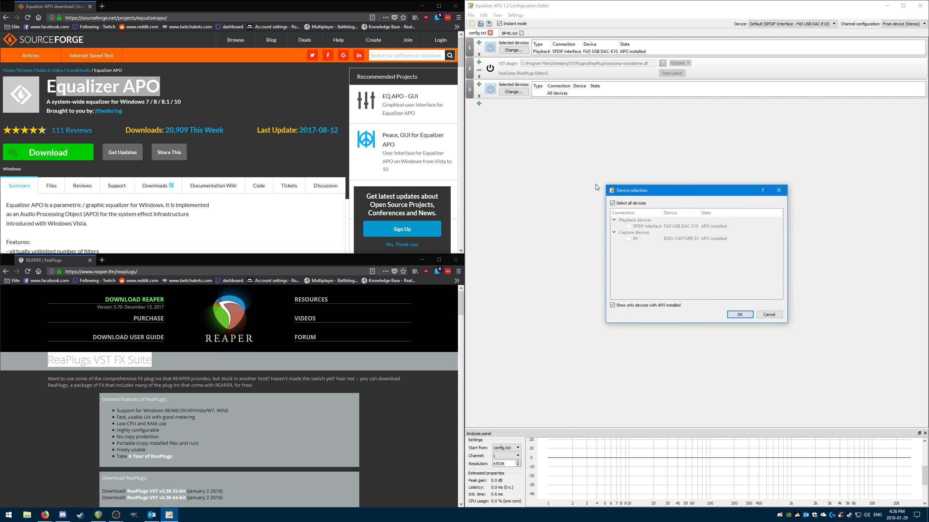
click(636, 204)
click(628, 239)
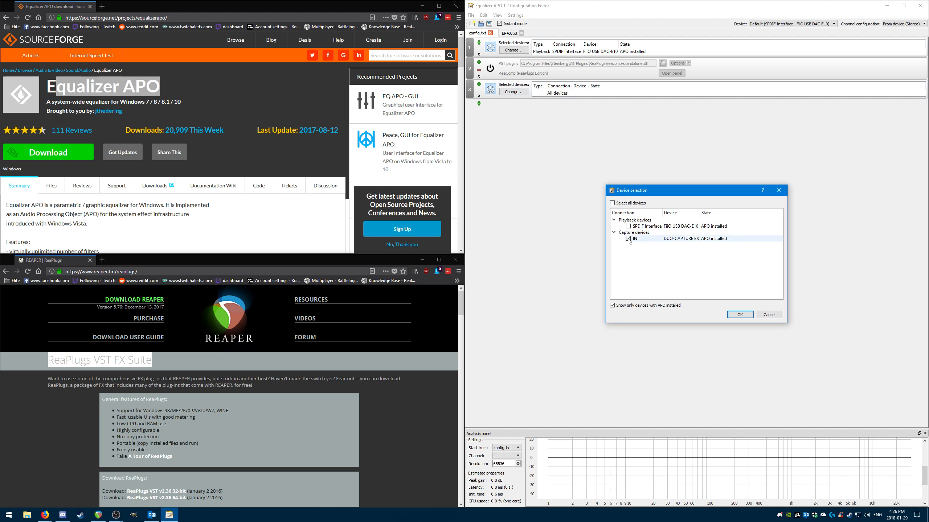
click(740, 315)
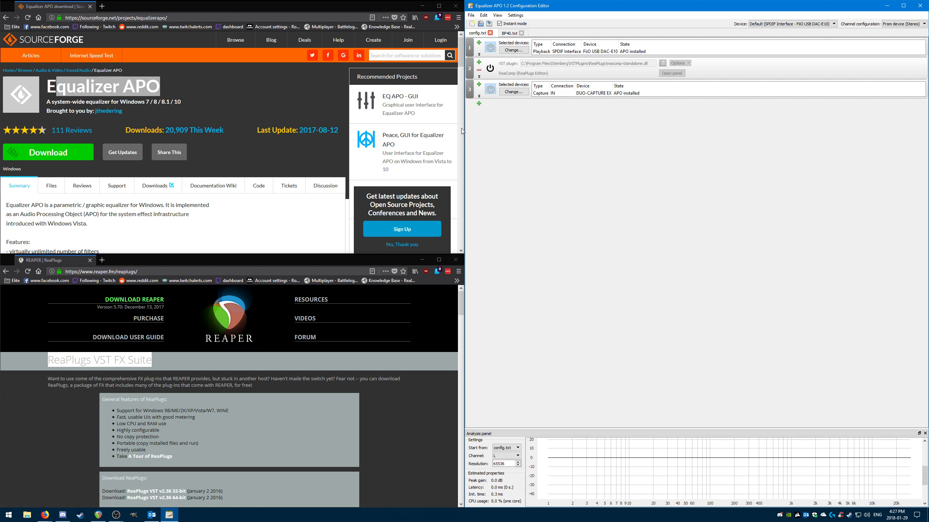
click(649, 94)
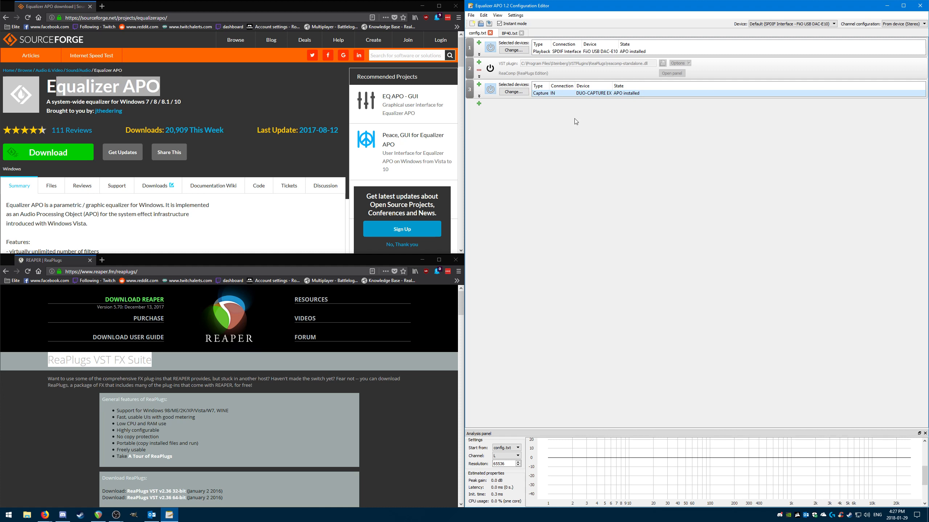
Add a Copy (Copy between channels) filter below the capture device and assign channel L to channel R.
click(479, 104)
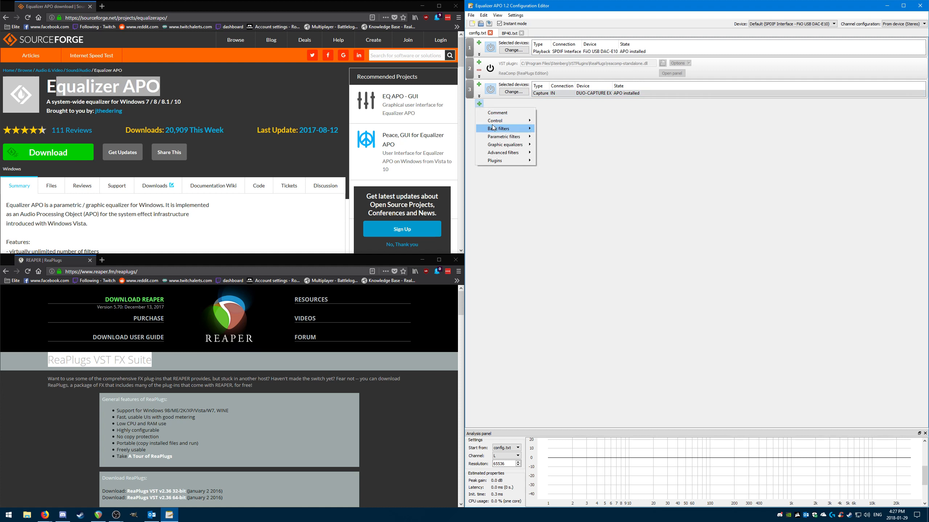
mouse_move(496, 124)
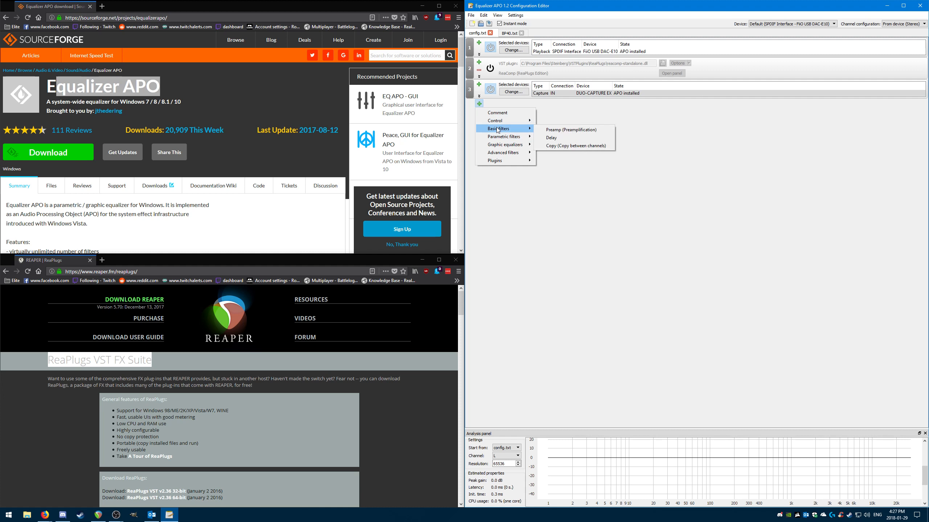
click(566, 148)
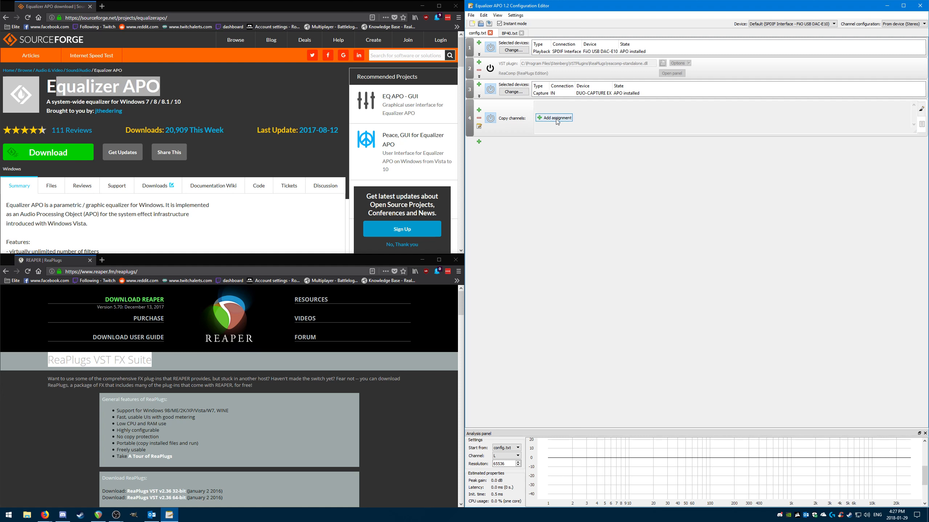
click(558, 119)
click(556, 111)
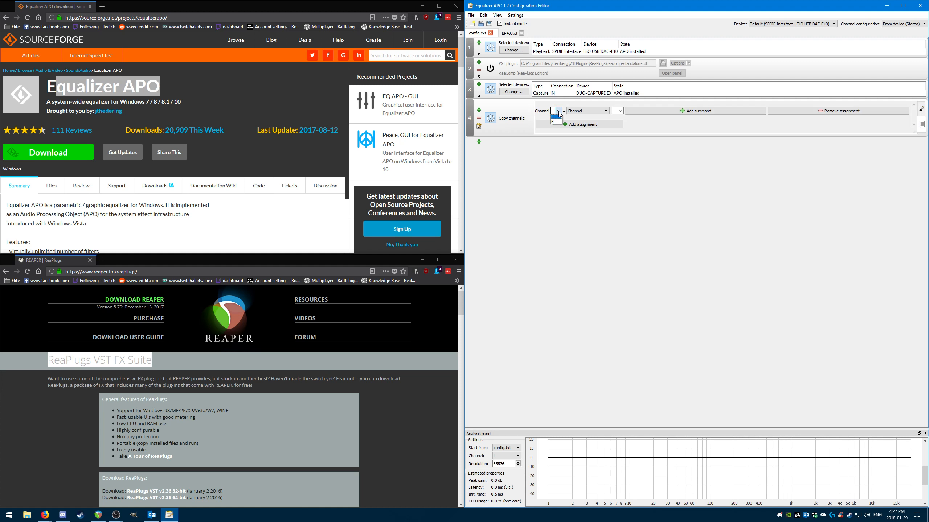
click(556, 123)
click(620, 111)
key(XF86AudioRaiseVolume)
Duplicate the DUO-CAPTURE EX capture device entry below the Copy channels filter.
click(469, 89)
click(483, 15)
click(491, 40)
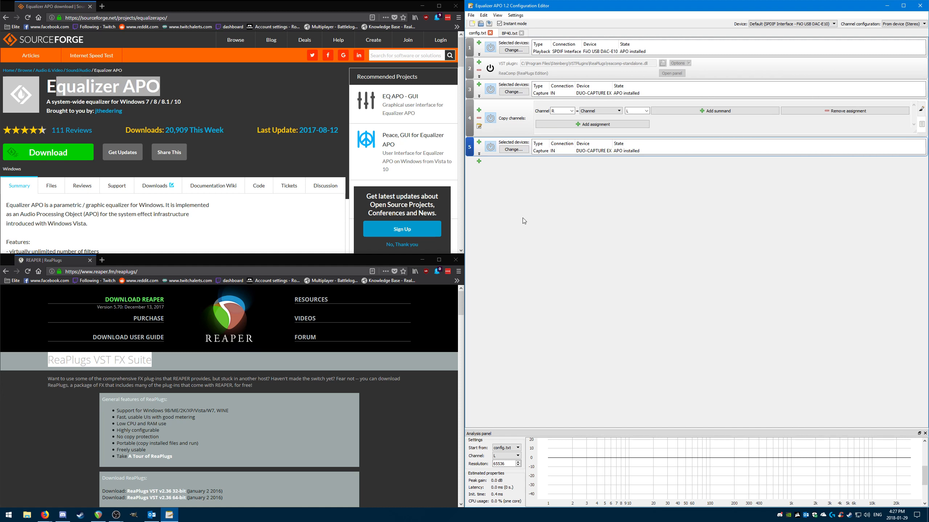
Add a VST plugin entry below the duplicated device entry and load reajs.dll from the ReaPlugs folder.
click(479, 161)
mouse_move(496, 219)
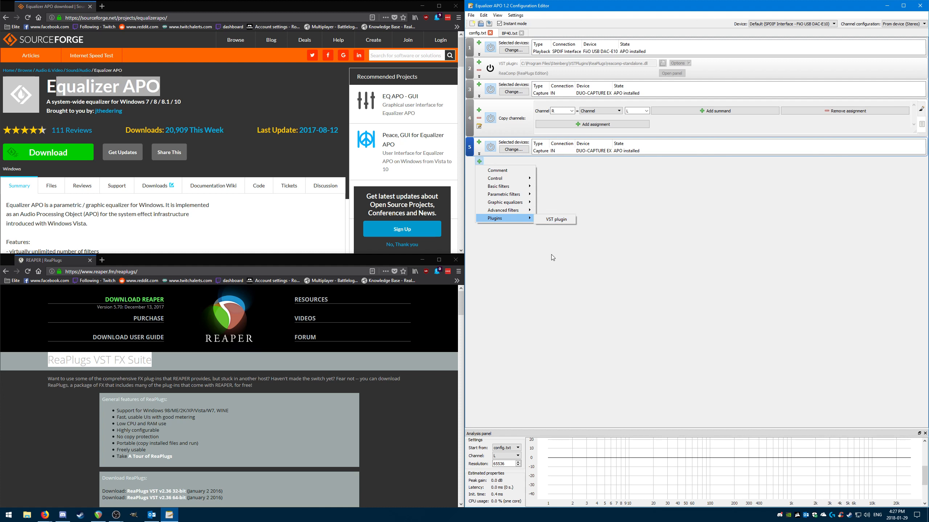
click(563, 219)
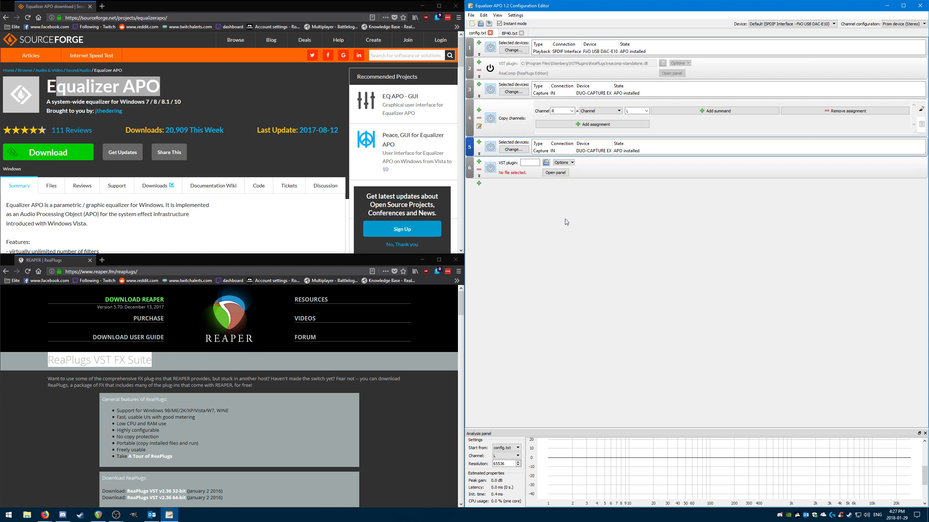
click(546, 165)
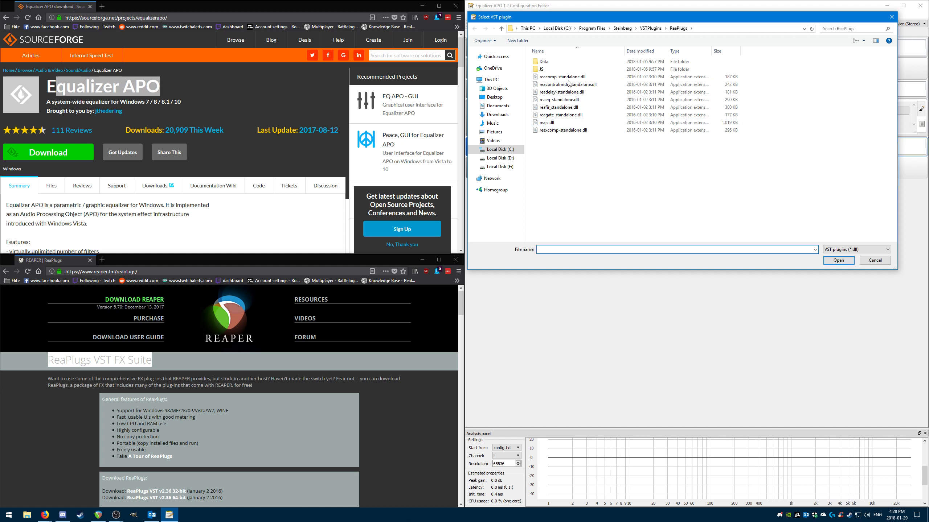
click(547, 122)
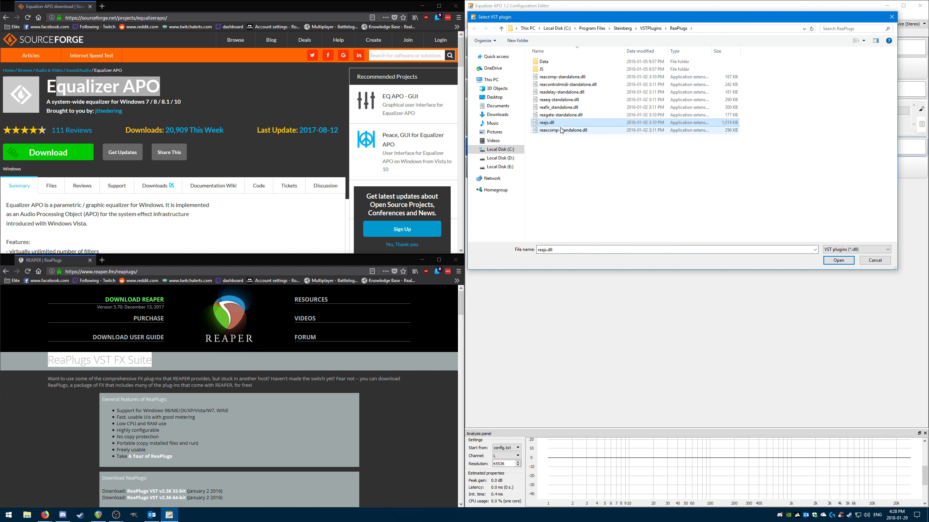
click(834, 262)
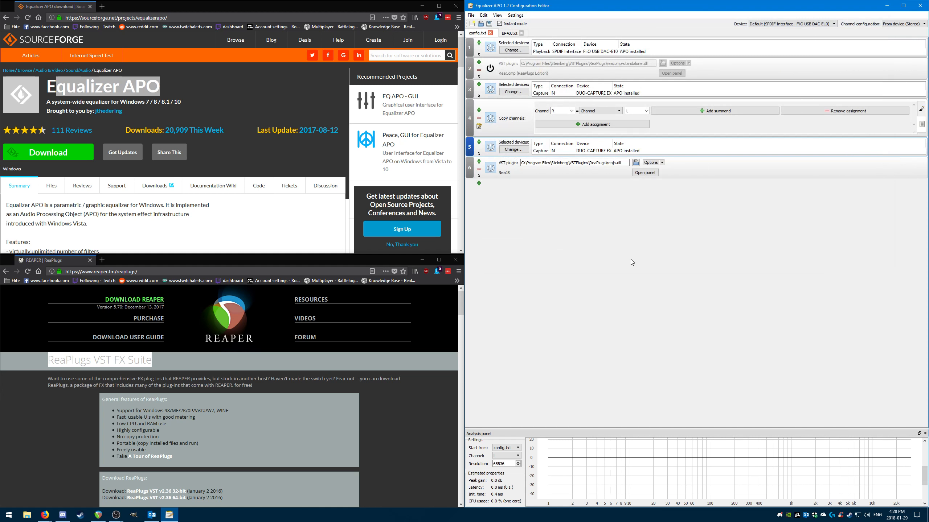
Open the ReaJS plugin panel and load the Downward_Expander effect from the sstillwell group.
click(648, 173)
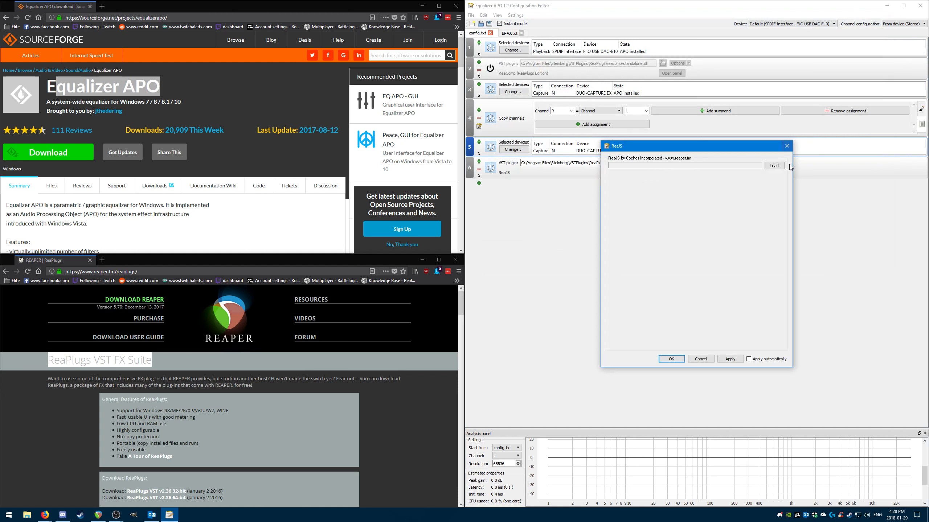
drag(695, 144, 700, 150)
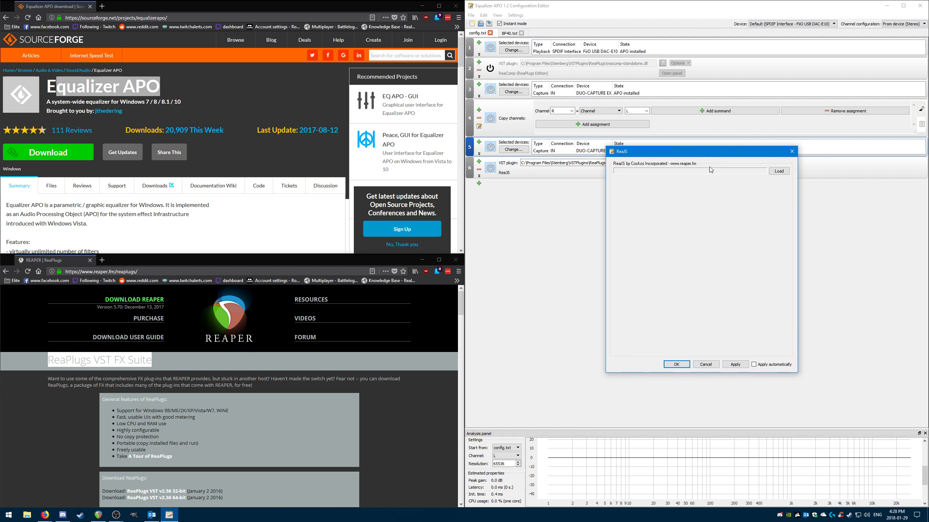
click(779, 171)
mouse_move(811, 301)
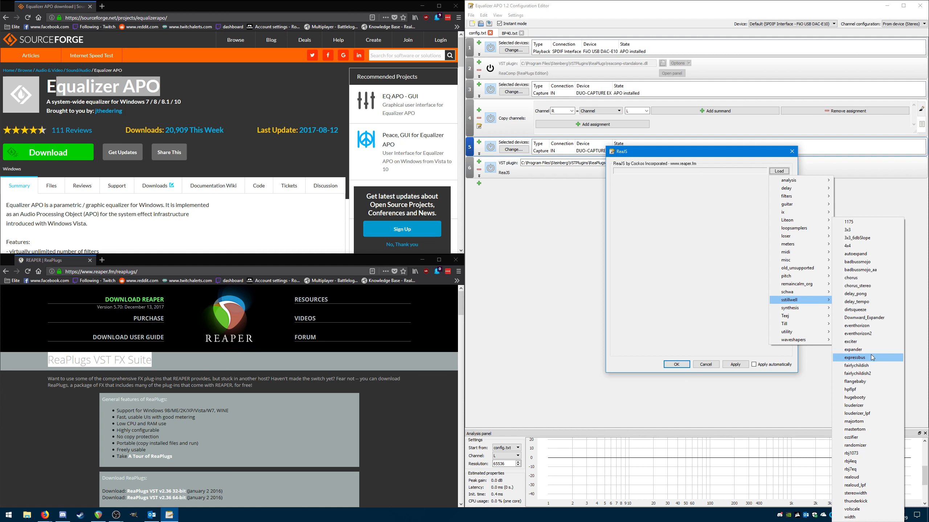
click(871, 321)
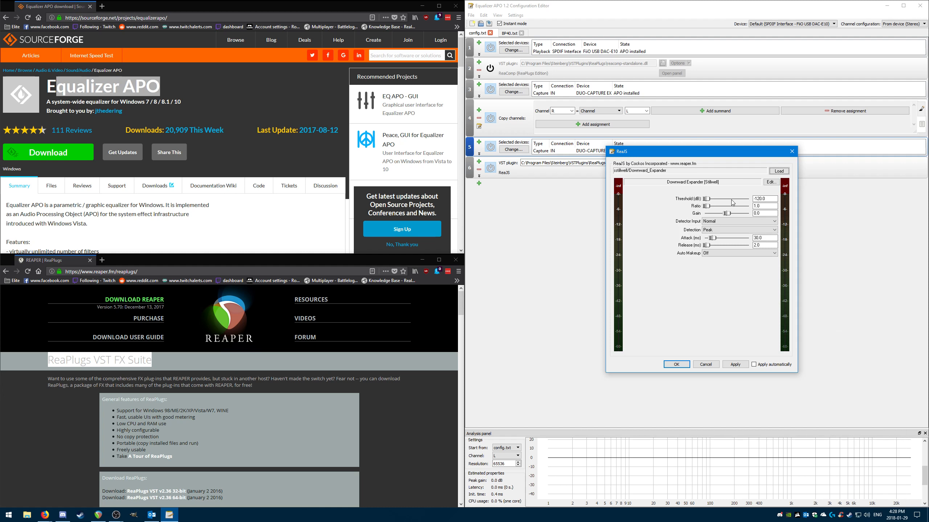
Set the Downward Expander's threshold to -45 dB and its ratio to 6.
key(alt+Tab)
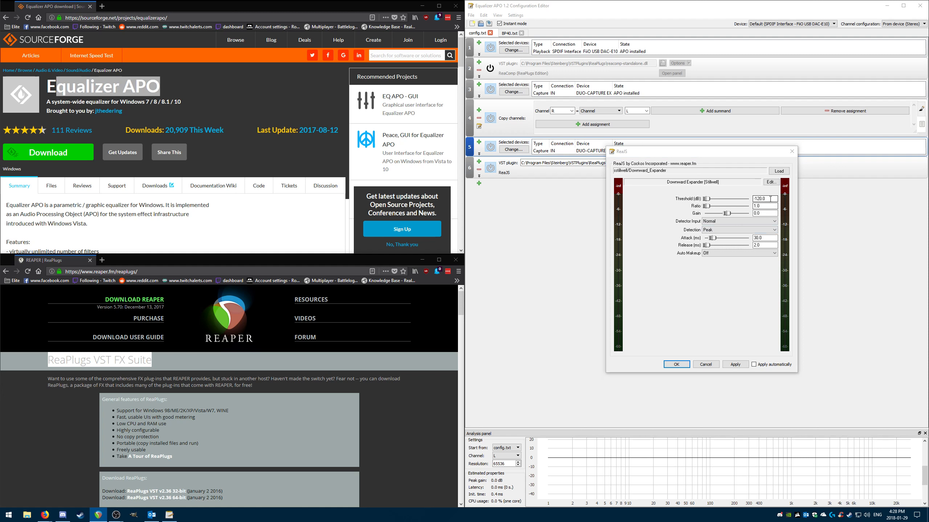
click(722, 200)
text(-45)
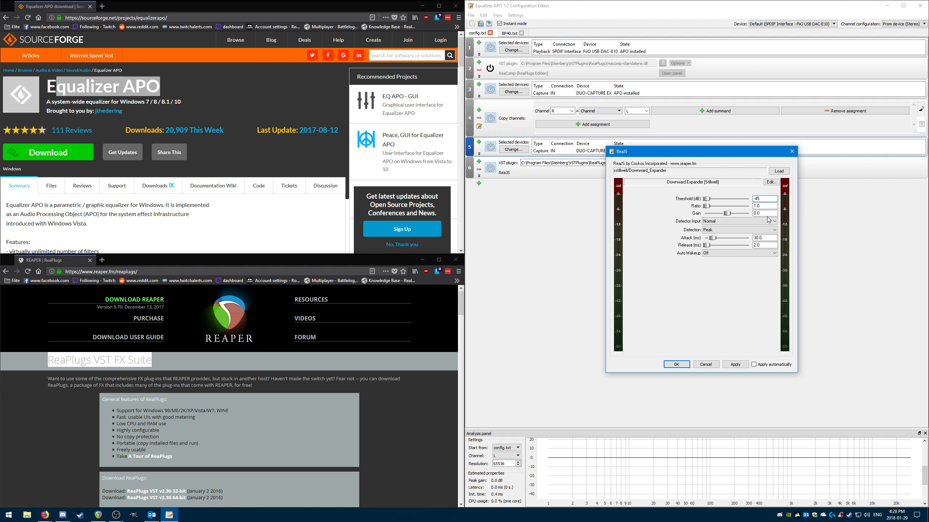
key(Tab)
double_click(759, 206)
text(6)
click(767, 213)
Set the expander's attack to 0 ms and release to 150 ms, and accept the panel with automatic applying enabled.
drag(764, 238, 735, 237)
text(0)
key(Tab)
text(1)
click(753, 364)
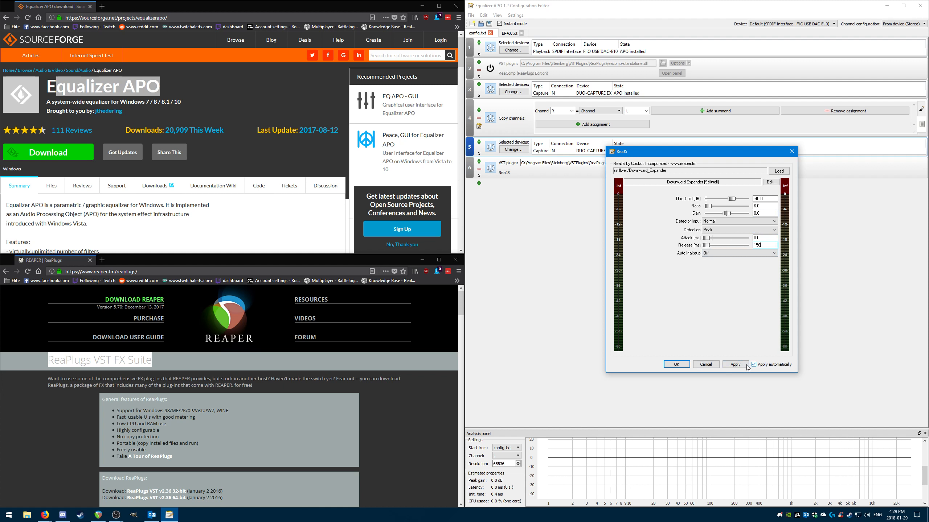
click(676, 364)
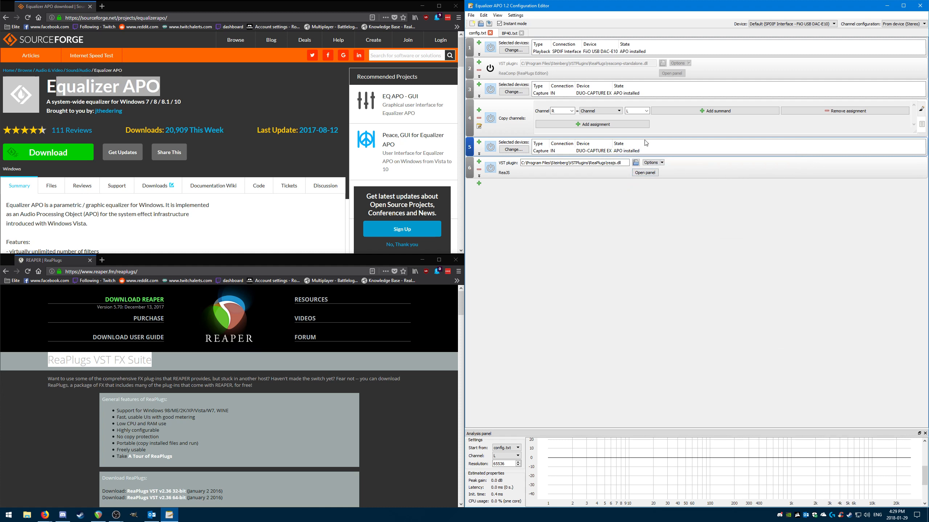
Embed the ReaJS plugin panel in its filter entry and select the DUO-CAPTURE EX device entry above it for copying.
click(658, 163)
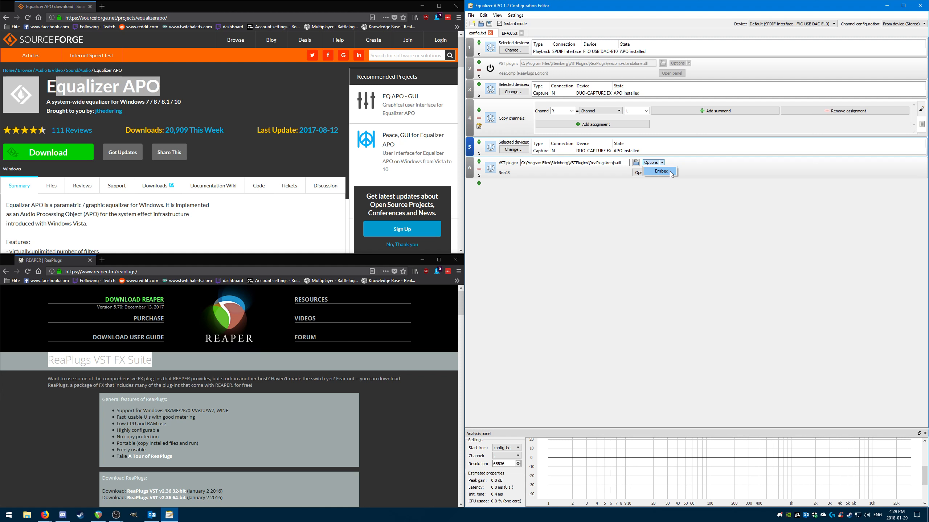
click(671, 174)
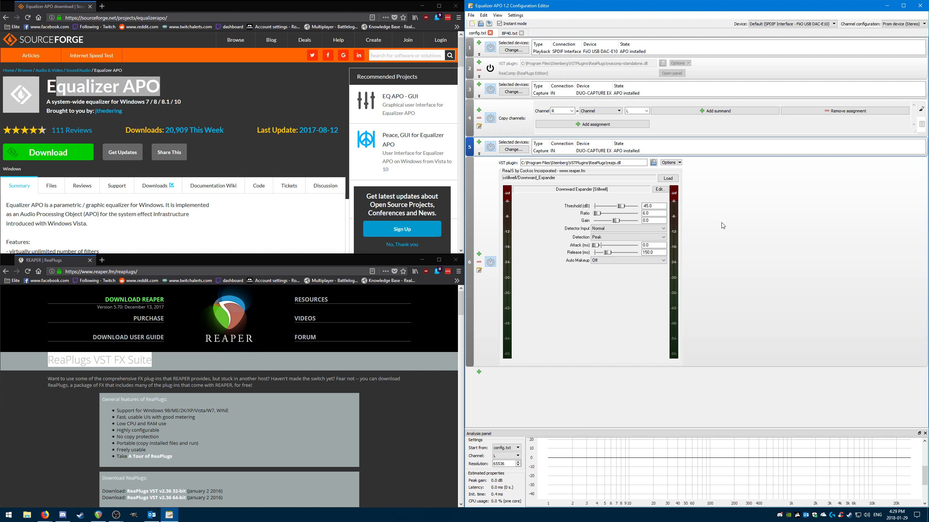
click(756, 257)
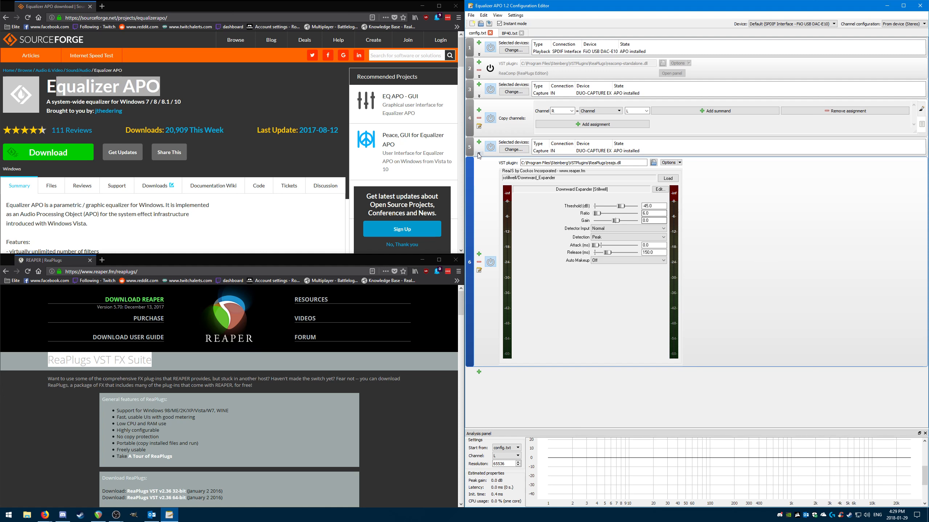
click(469, 147)
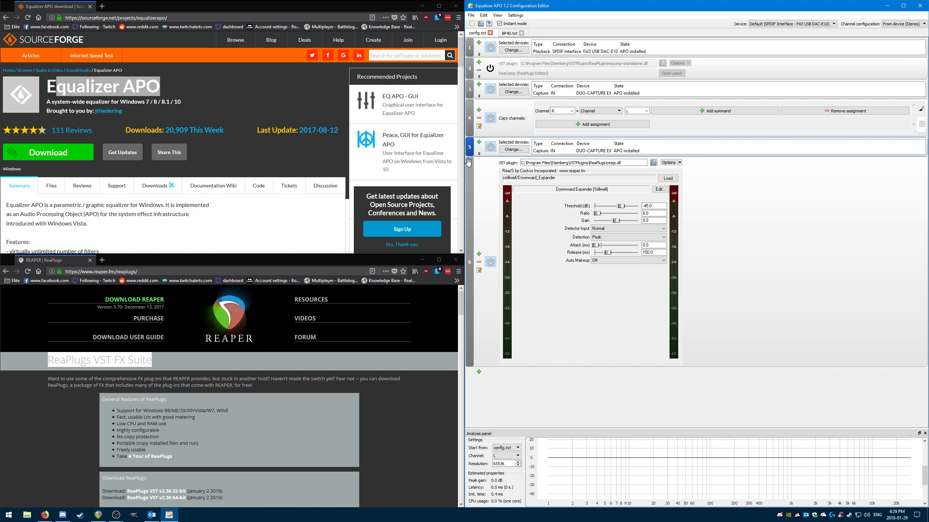
ctrl+click(470, 180)
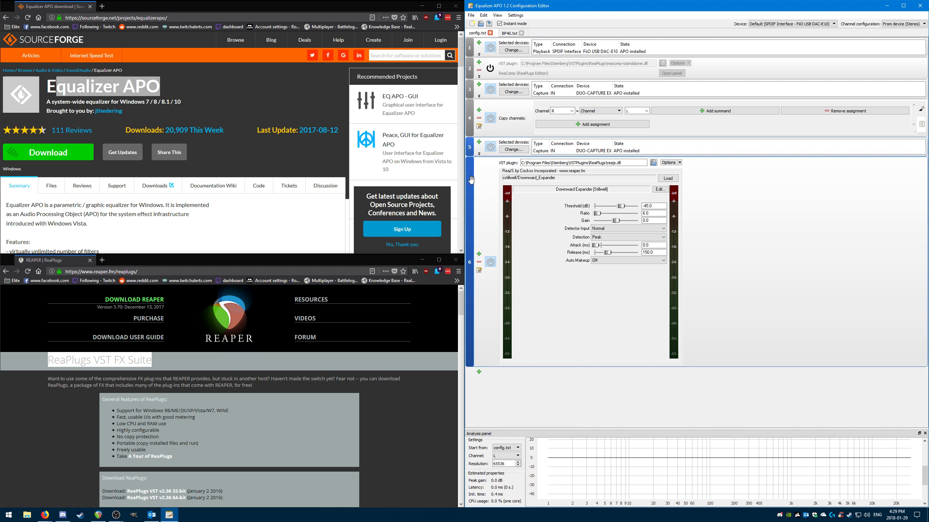
Set the embedded Downward Expander's attack to 3 ms.
drag(655, 246, 549, 238)
text(3)
key(Tab)
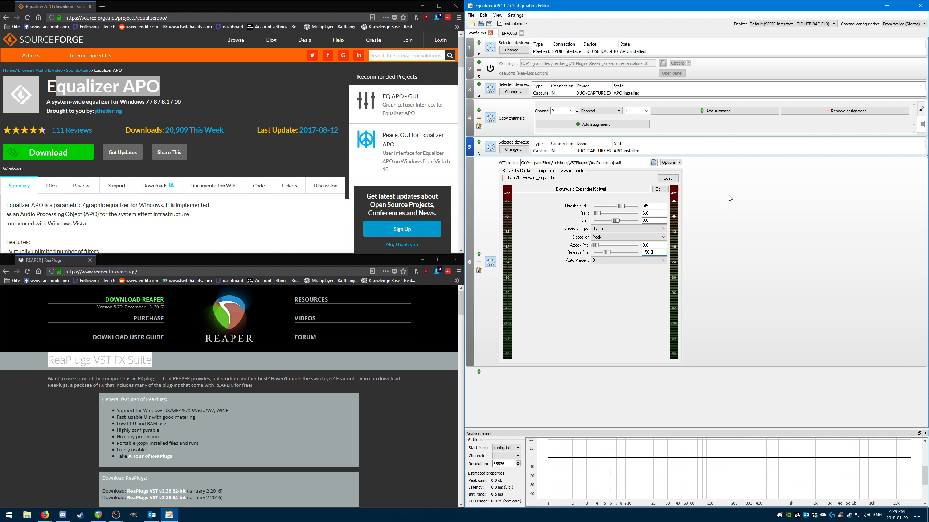
key(ctrl+v)
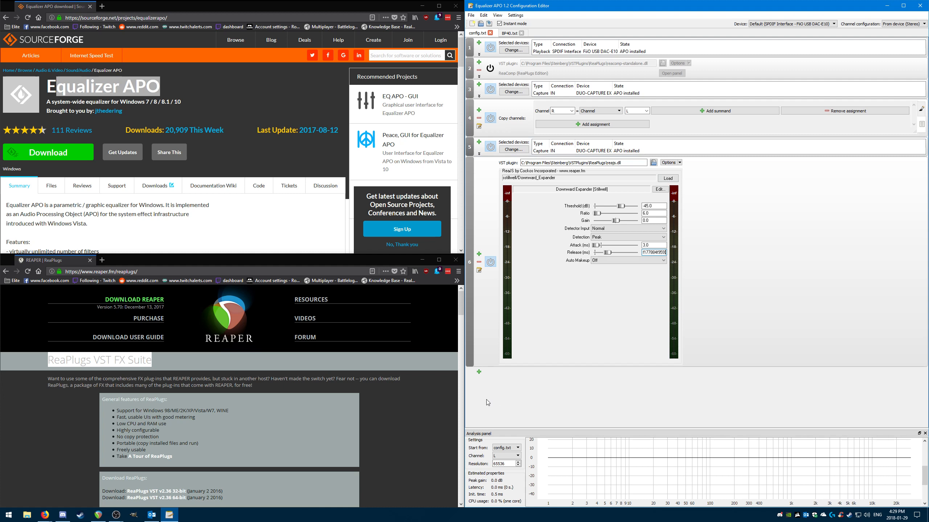
key(Return)
key(BackSpace)
key(BackSpace)
key(BackSpace)
click(613, 260)
click(612, 266)
Paste the copied DUO-CAPTURE EX device entry below the Downward Expander plugin.
click(483, 15)
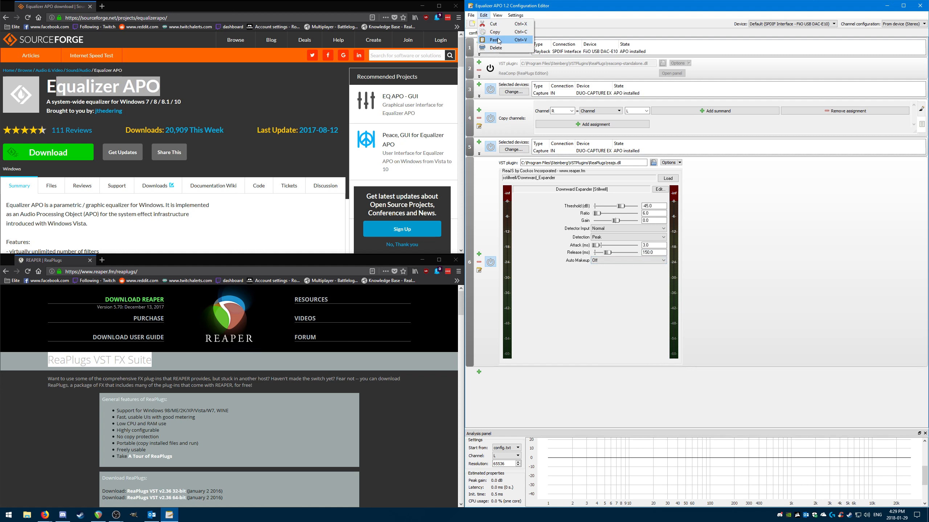
click(499, 41)
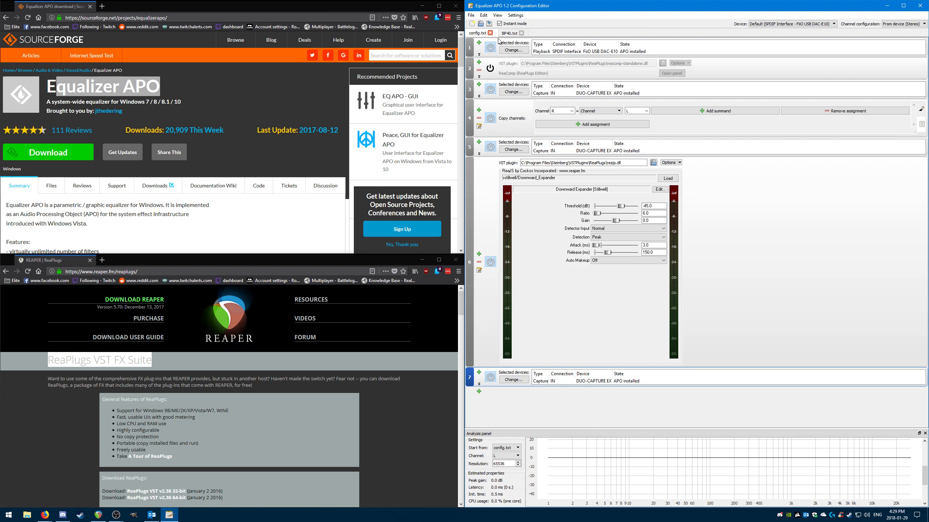
click(507, 412)
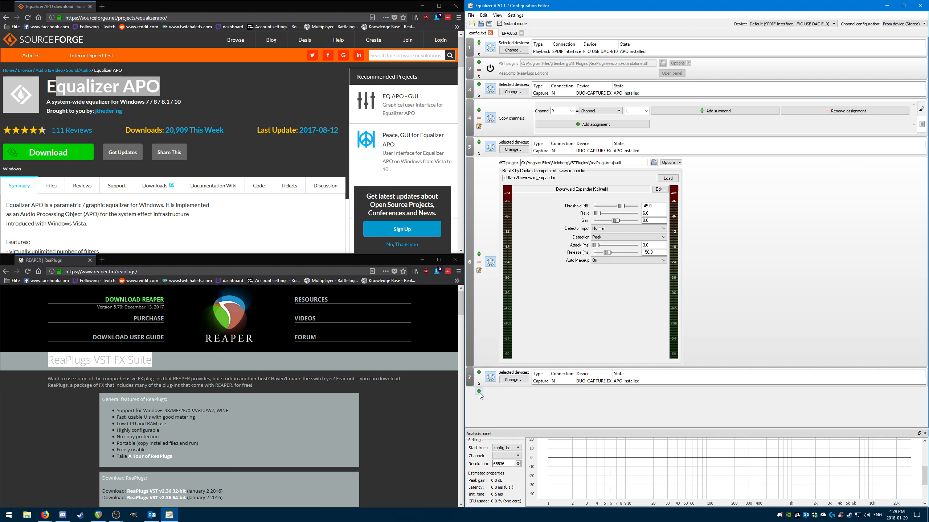
Add a VST plugin below the pasted device entry, load reagate-standalone.dll from the ReaPlugs folder and embed its panel.
click(480, 393)
mouse_move(514, 451)
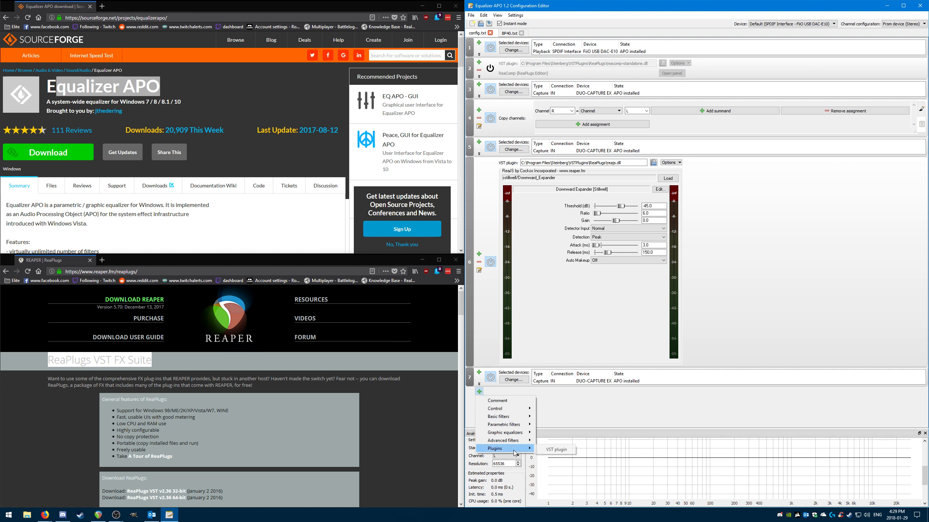
click(552, 450)
click(546, 394)
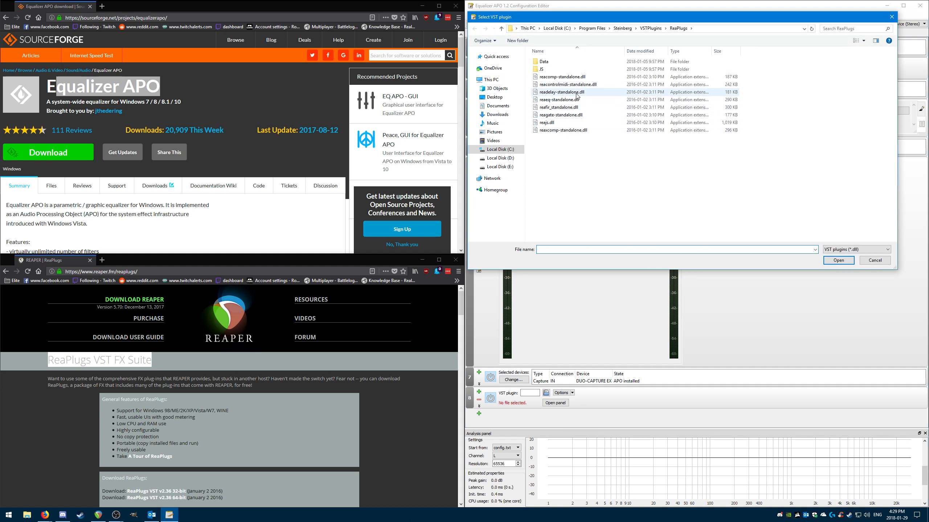
click(567, 118)
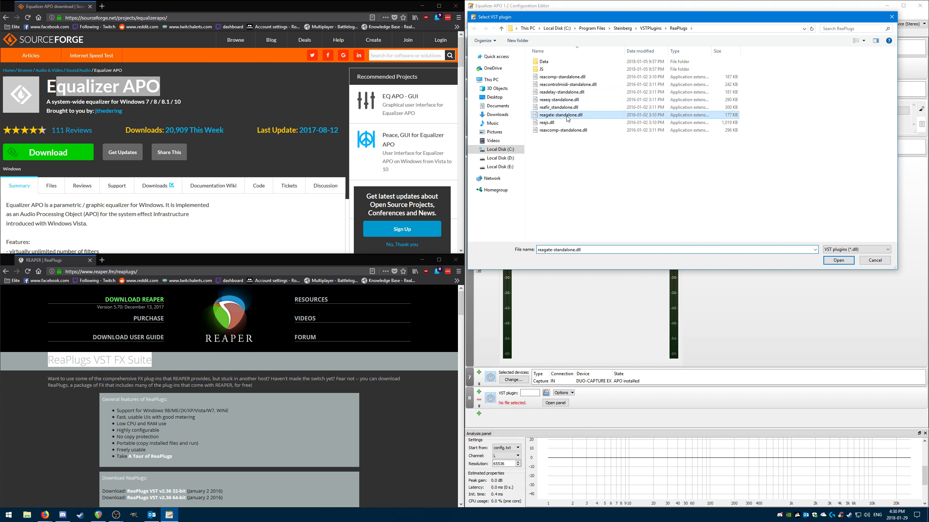
click(833, 261)
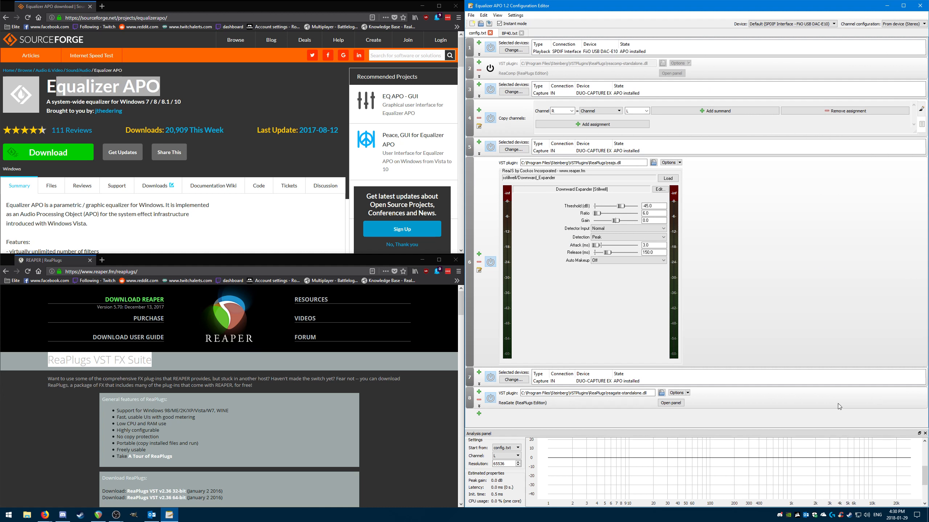
click(671, 403)
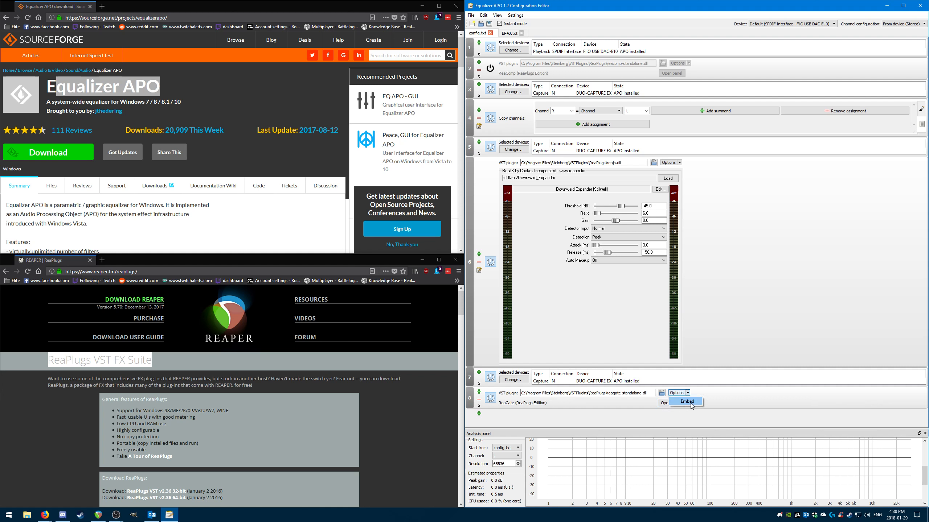
scroll(803, 392, down, 3)
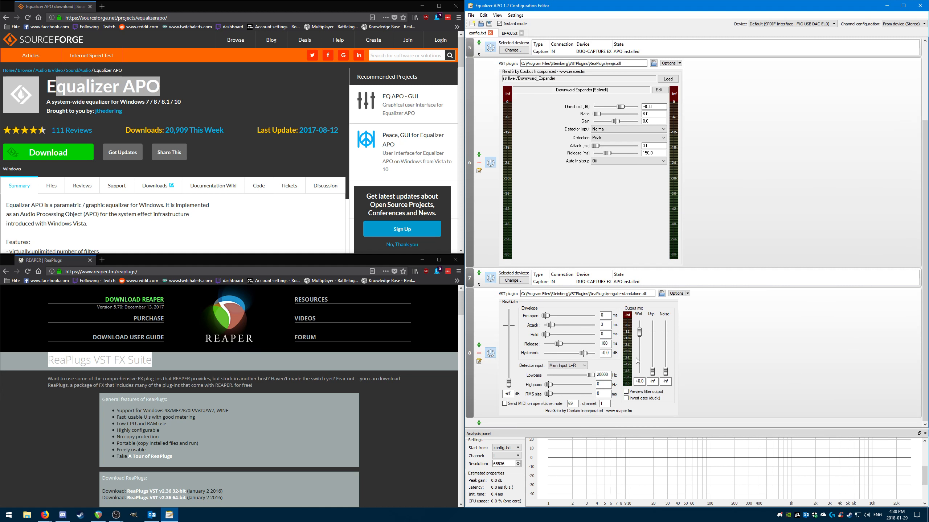
Set the ReaGate envelope to 20 ms attack, 250 ms hold and 500 ms release.
click(606, 325)
key(alt+Tab)
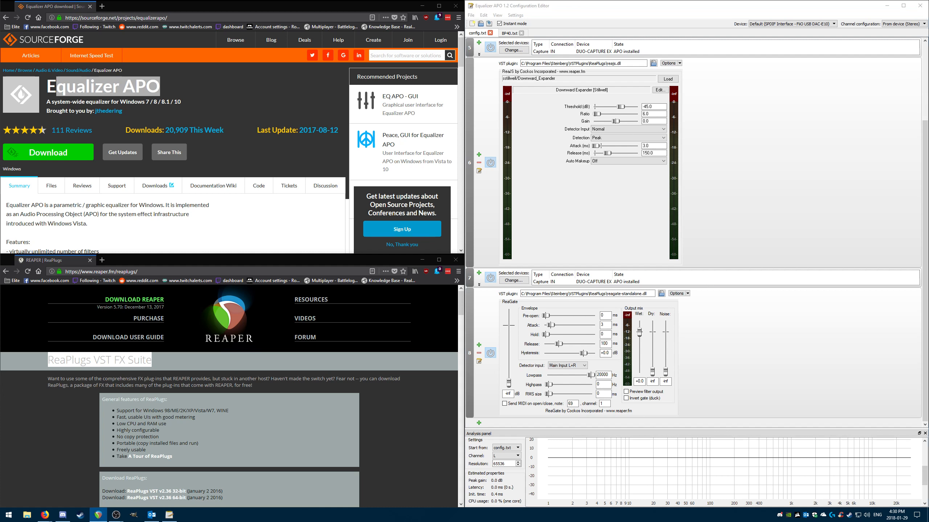
drag(608, 325, 512, 324)
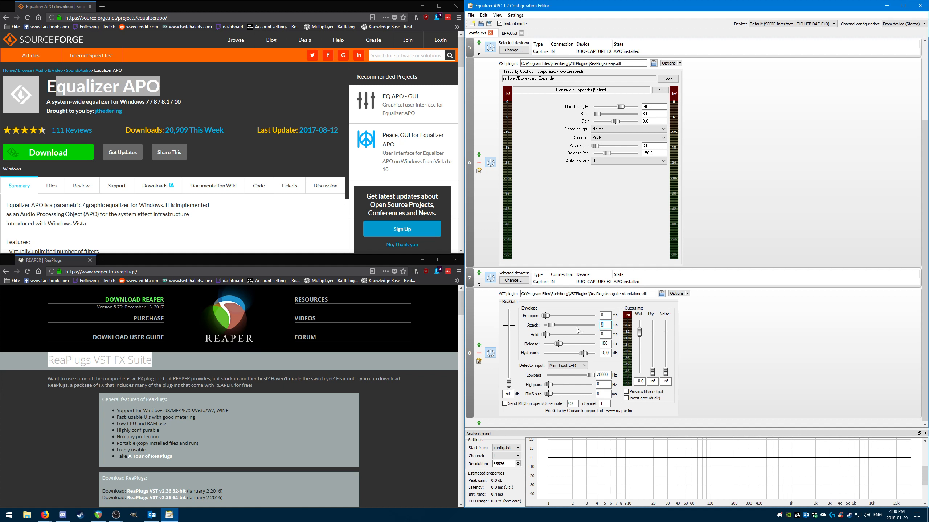
text(20)
key(Tab)
text(250)
key(Tab)
text(500)
key(Tab)
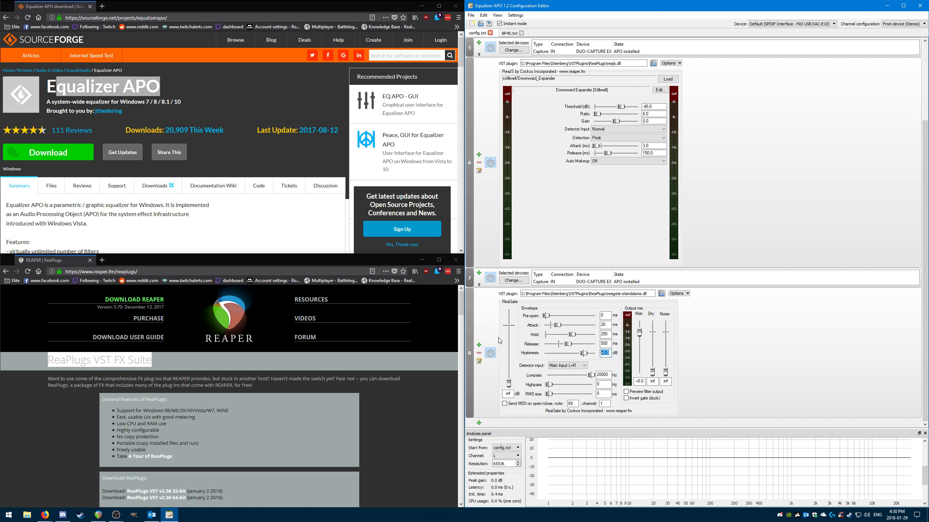
Set the ReaGate hysteresis to -5 dB and the gate threshold to -35 dB.
text(-5)
drag(505, 384, 508, 347)
click(605, 385)
drag(508, 348, 508, 365)
text(-325)
key(BackSpace)
key(BackSpace)
key(Delete)
text(5)
key(alt+Tab)
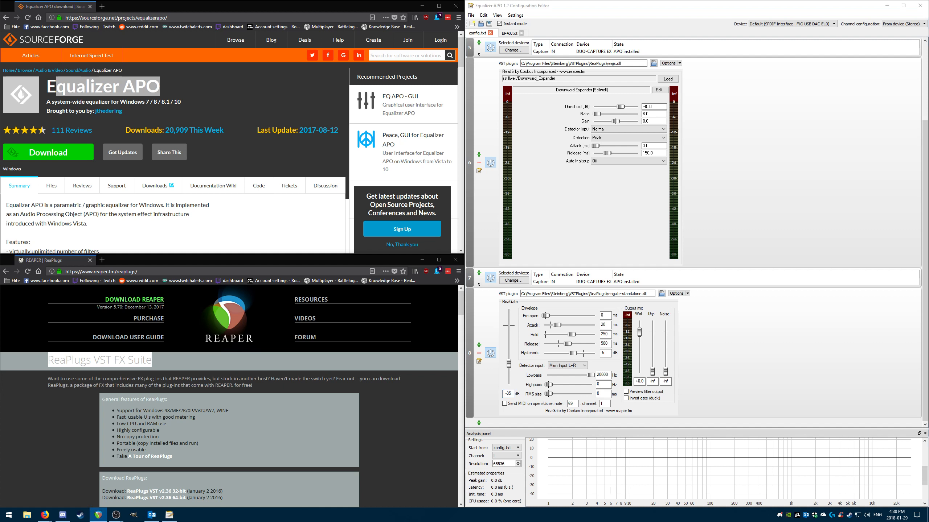
click(800, 389)
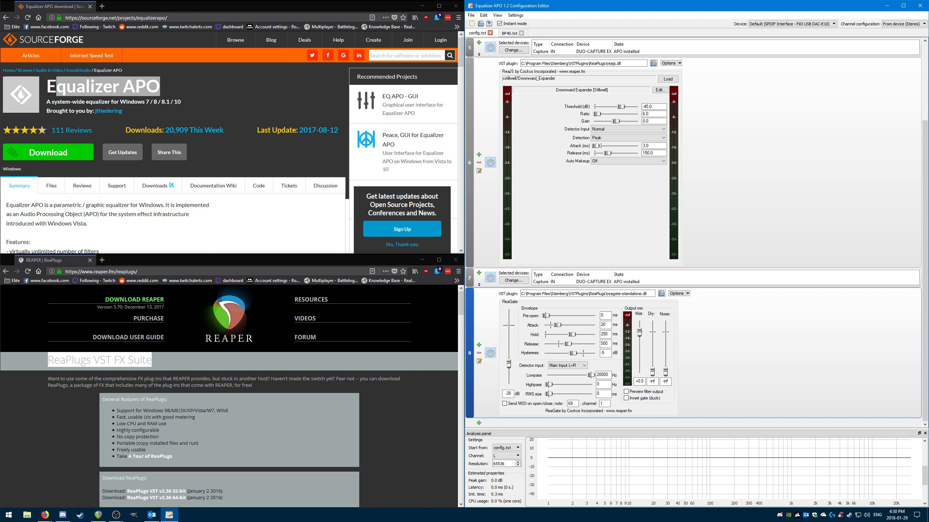
key(alt+Tab)
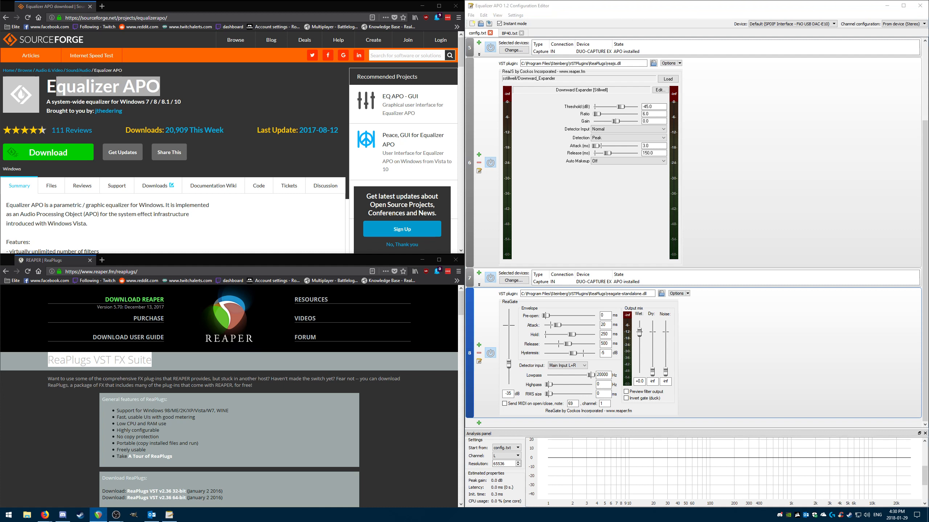
key(alt+Tab)
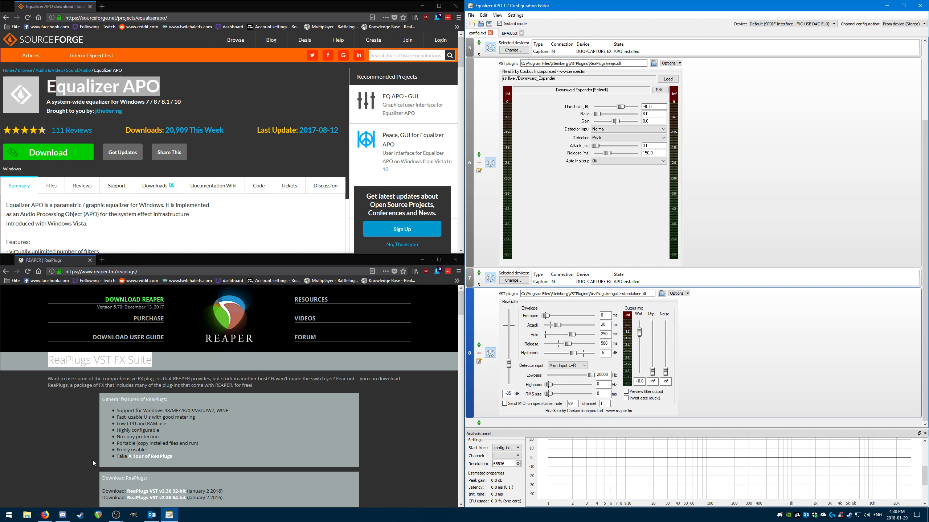
click(116, 515)
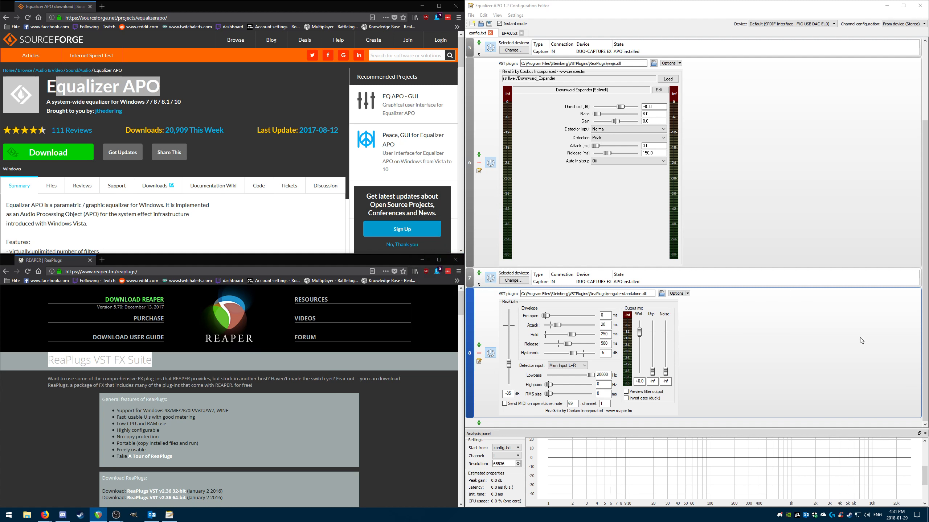
click(878, 335)
Paste another copy of the DUO-CAPTURE EX device entry below the ReaGate plugin.
click(472, 284)
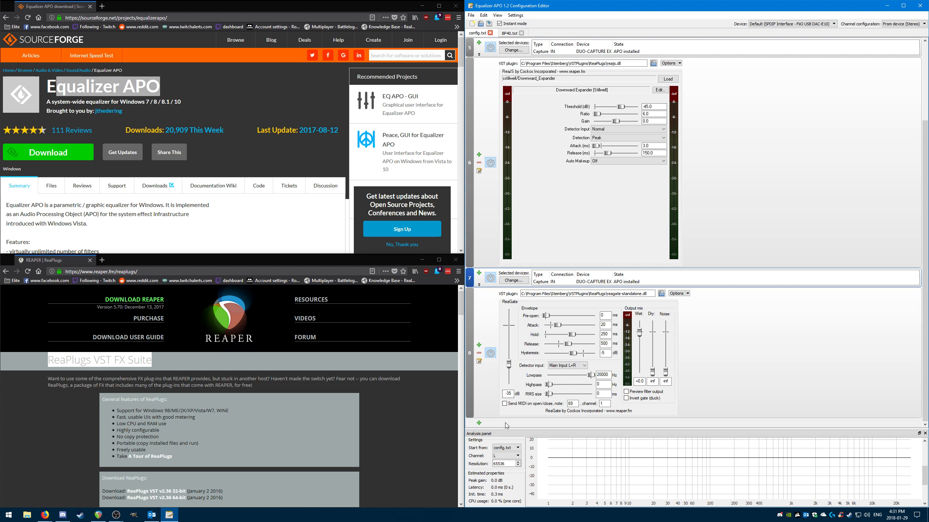
click(483, 15)
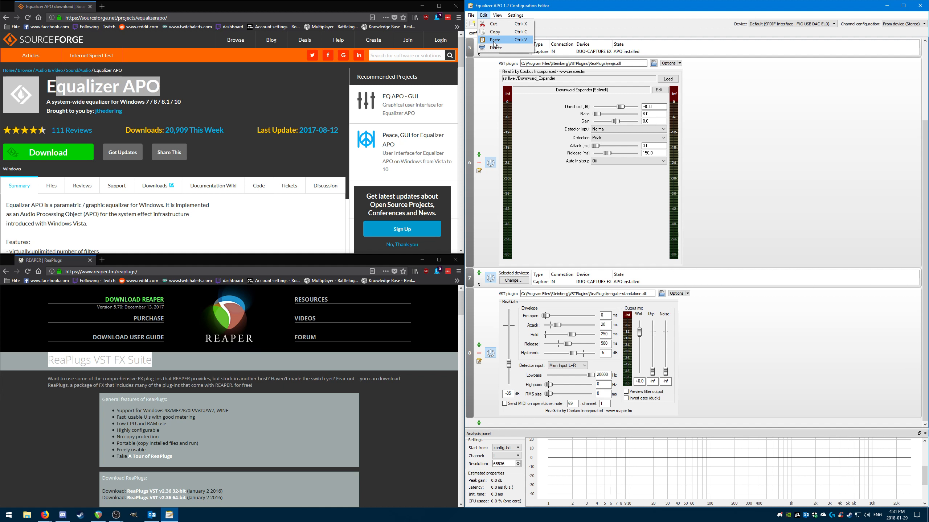
click(494, 41)
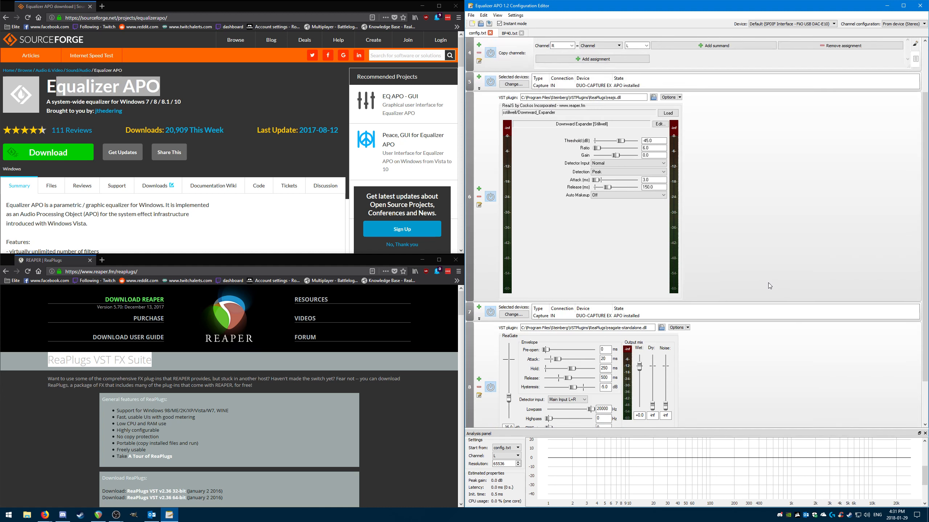
Add a VST plugin below the last device entry, load reacomp-standalone.dll from the ReaPlugs folder and embed its panel.
scroll(767, 284, down, 3)
click(478, 424)
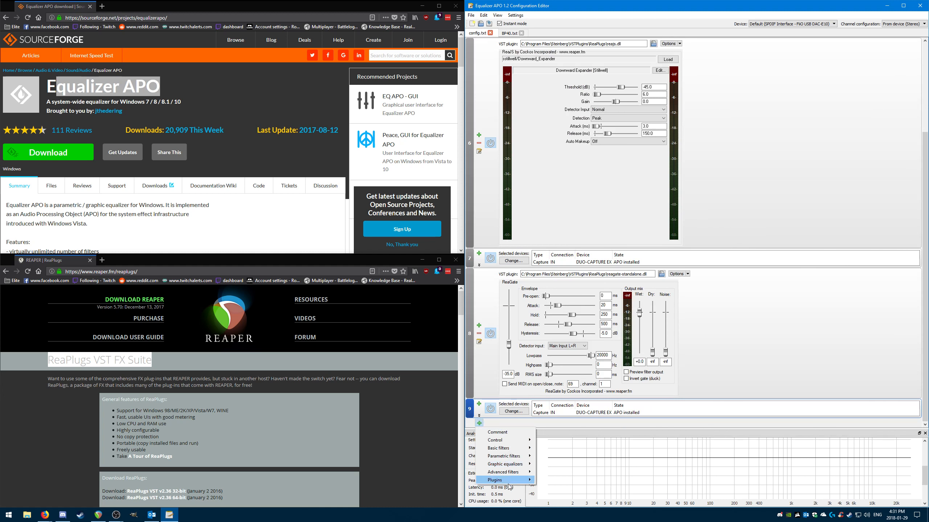
mouse_move(510, 483)
click(551, 482)
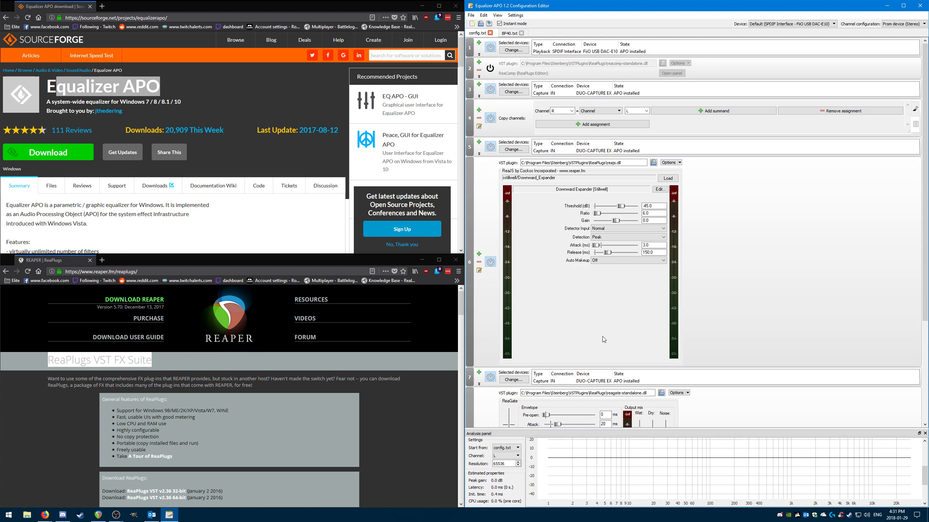
scroll(780, 339, down, 3)
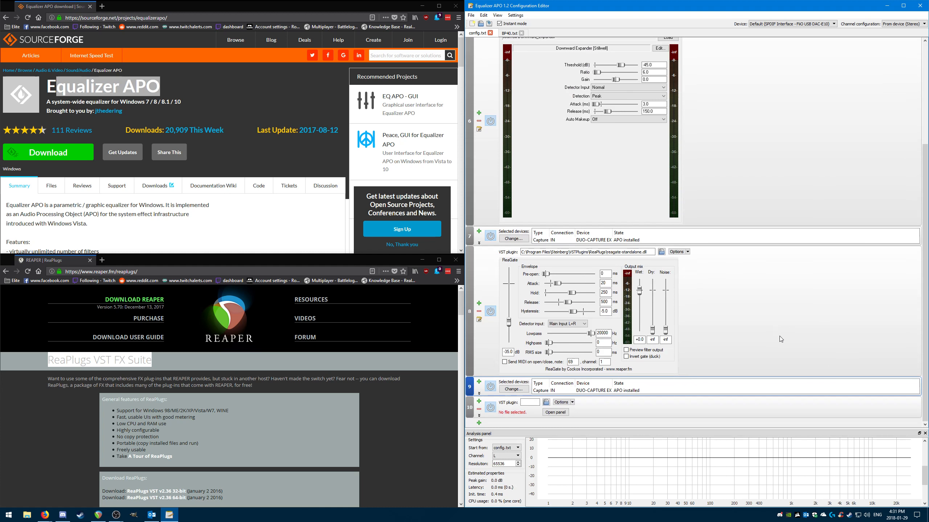
click(546, 403)
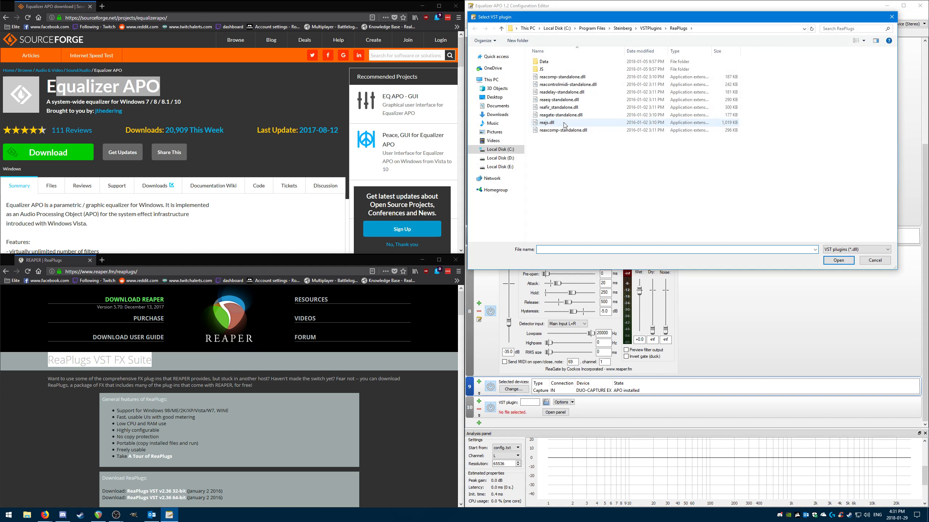
click(565, 80)
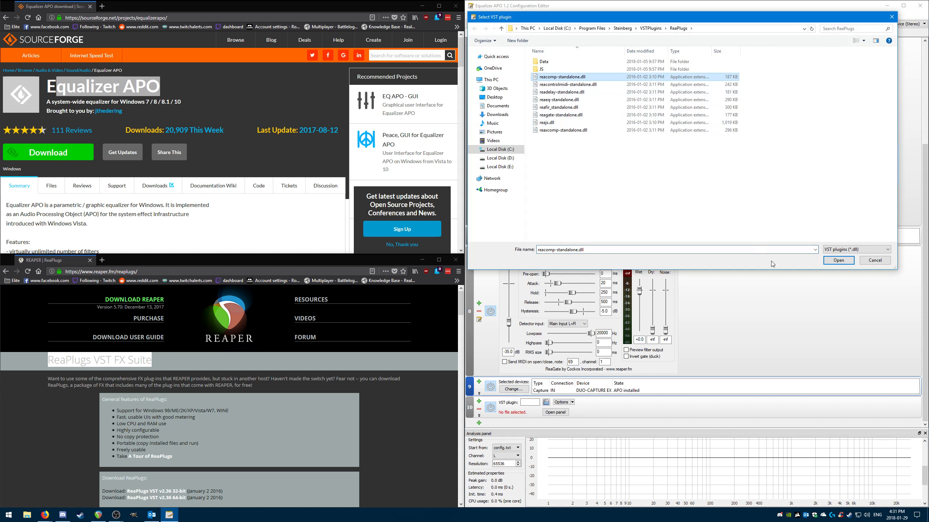
click(838, 260)
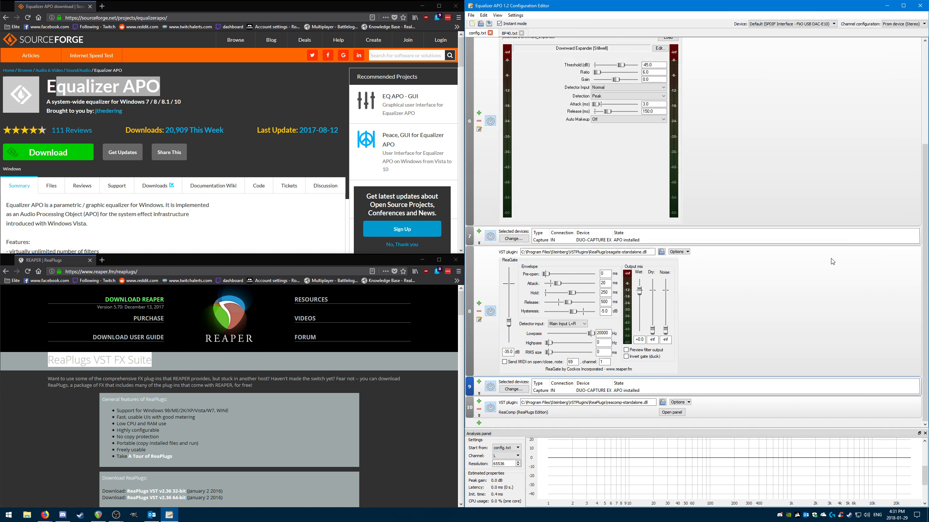
click(774, 414)
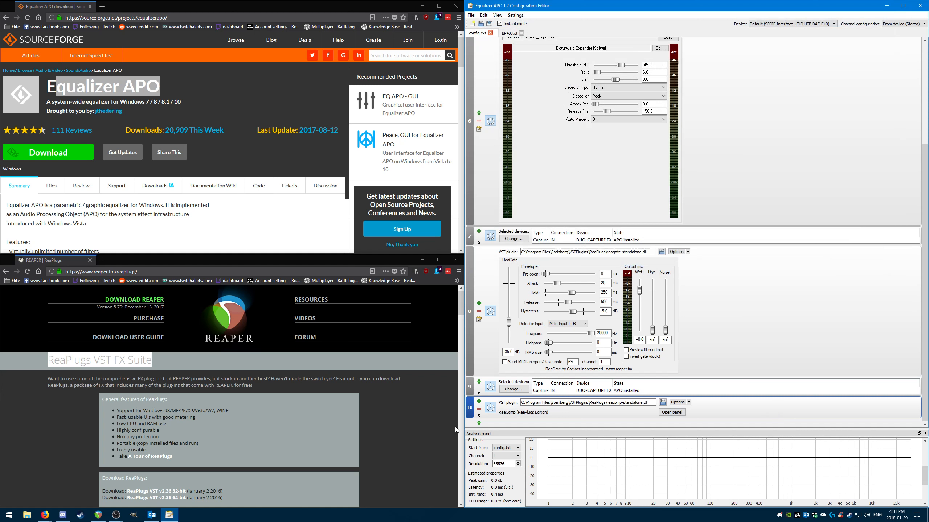
click(686, 402)
click(688, 410)
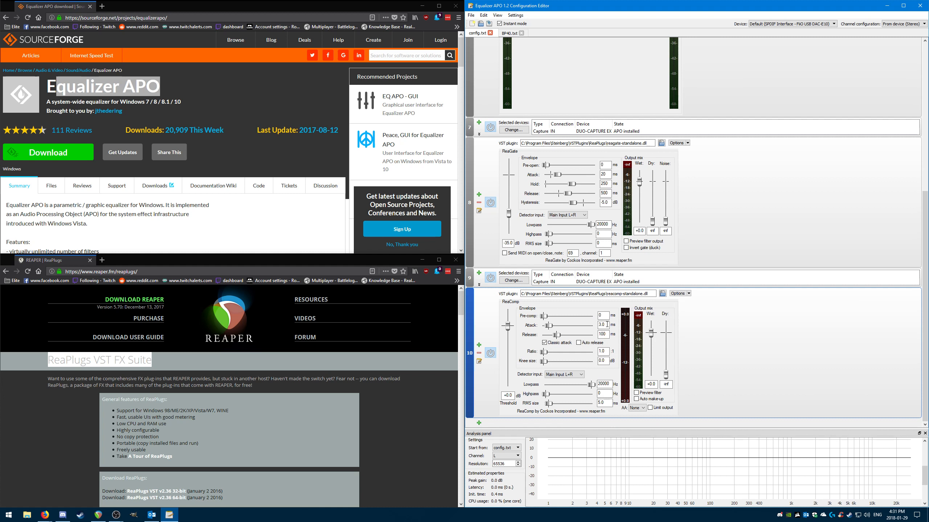
Set the ReaComp attack to 5 ms and release to 15 ms, with classic attack off and auto release on.
drag(607, 324, 583, 325)
text(5)
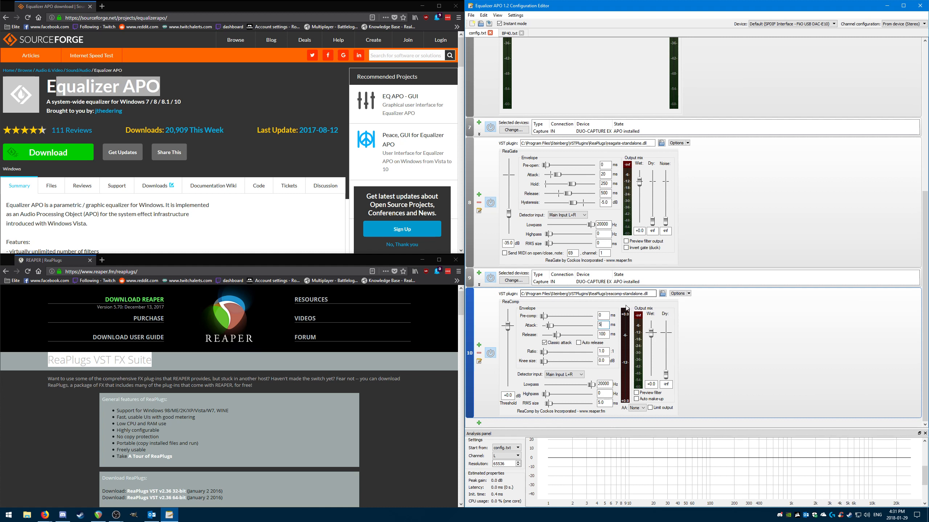
double_click(609, 335)
text(15)
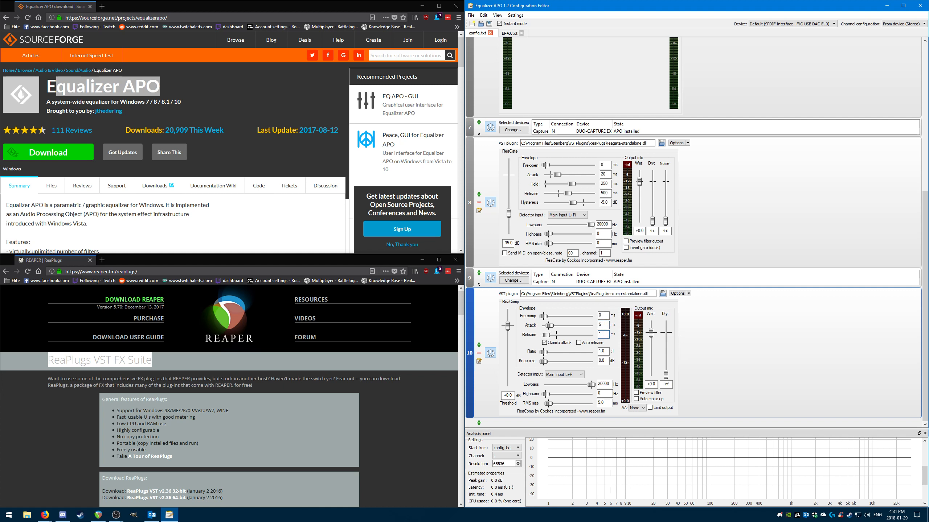
click(559, 343)
click(597, 344)
Set the ReaComp ratio to 2:1, threshold to -30 dB and knee size to 15 dB, and enable auto make-up.
drag(606, 352, 544, 357)
text(2)
drag(514, 395, 448, 387)
text(-30)
drag(607, 361, 526, 355)
text(15)
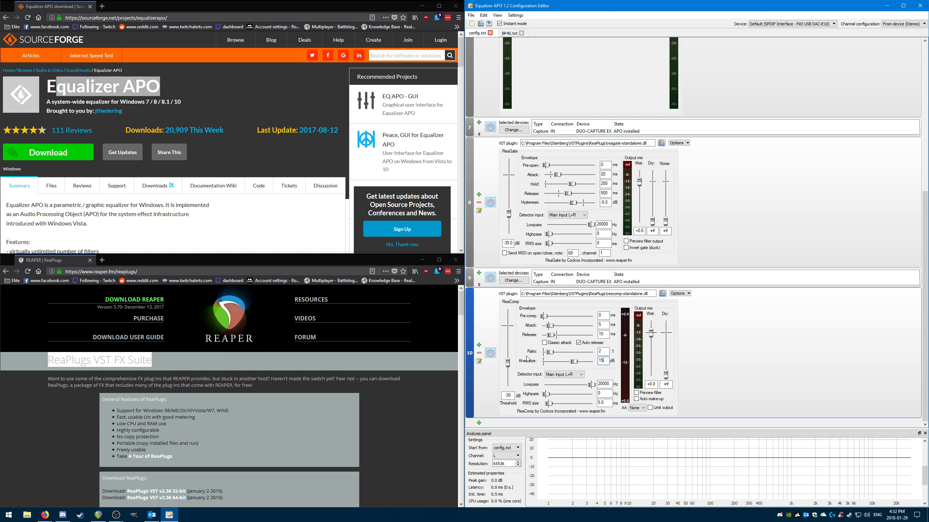
click(650, 399)
key(XF86AudioRaiseVolume)
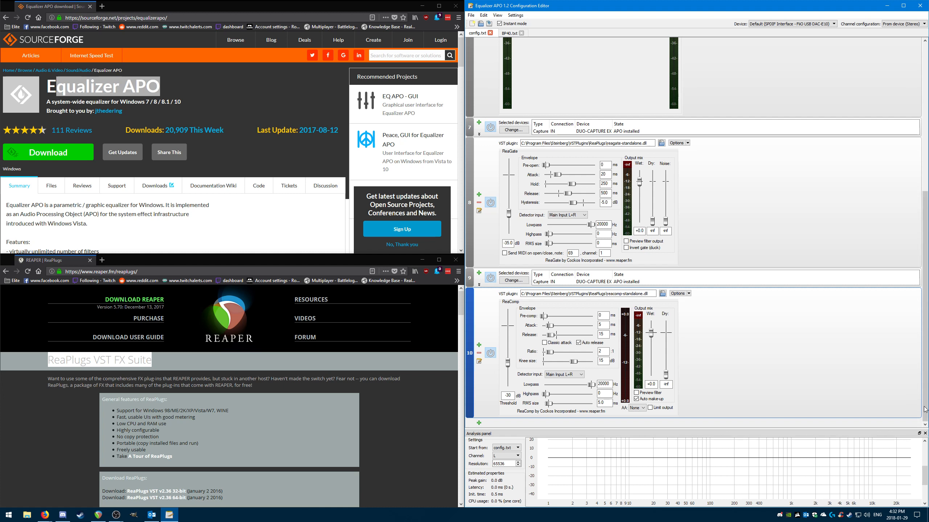
Add another empty VST plugin entry below the ReaComp plugin.
click(479, 424)
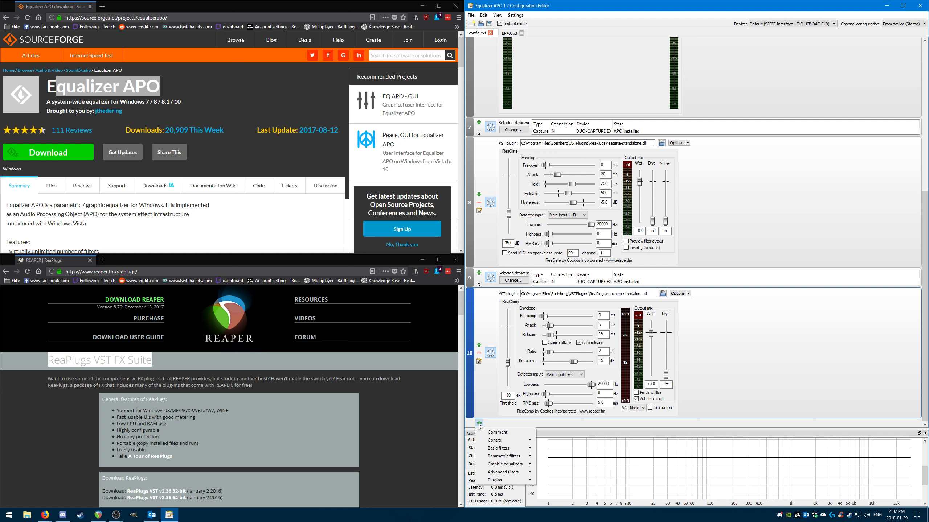
mouse_move(515, 481)
click(554, 481)
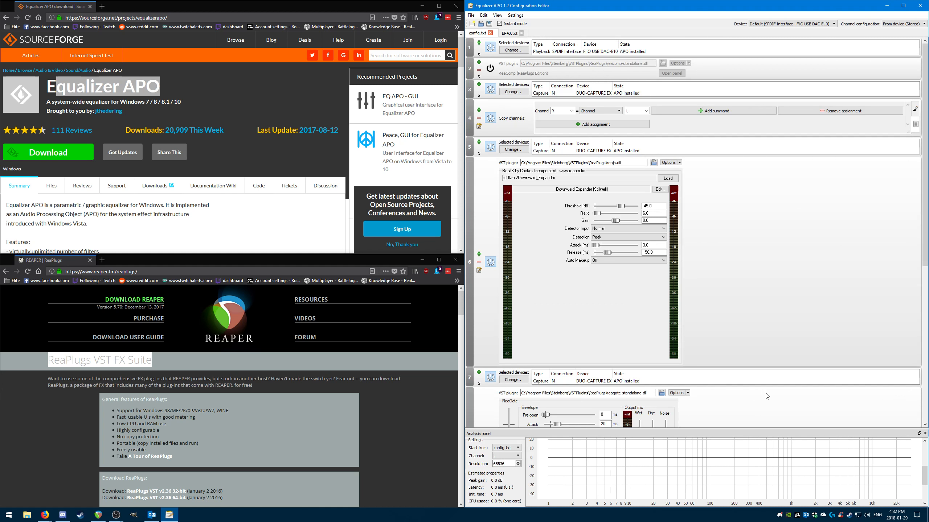
scroll(830, 394, up, 10)
scroll(830, 388, down, 5)
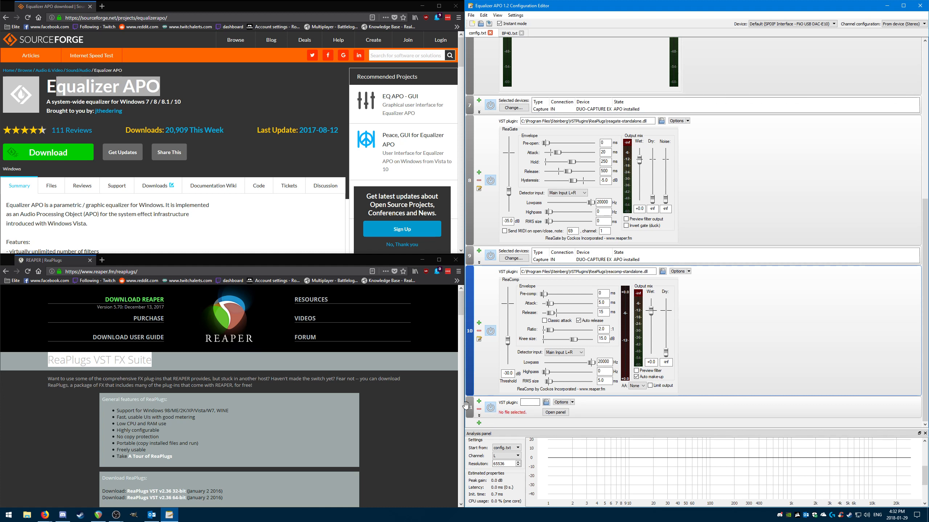
Paste a copy of the DUO-CAPTURE EX device entry directly above the empty VST plugin.
click(469, 252)
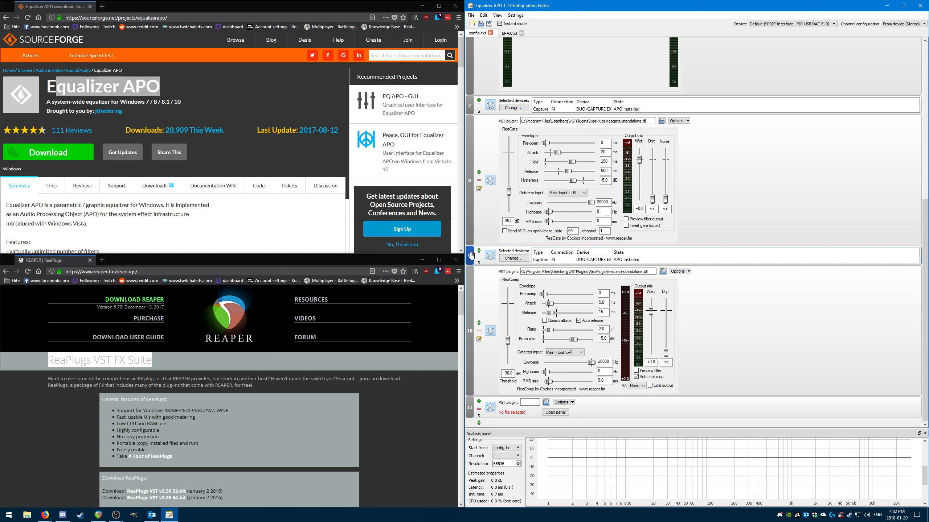
click(469, 404)
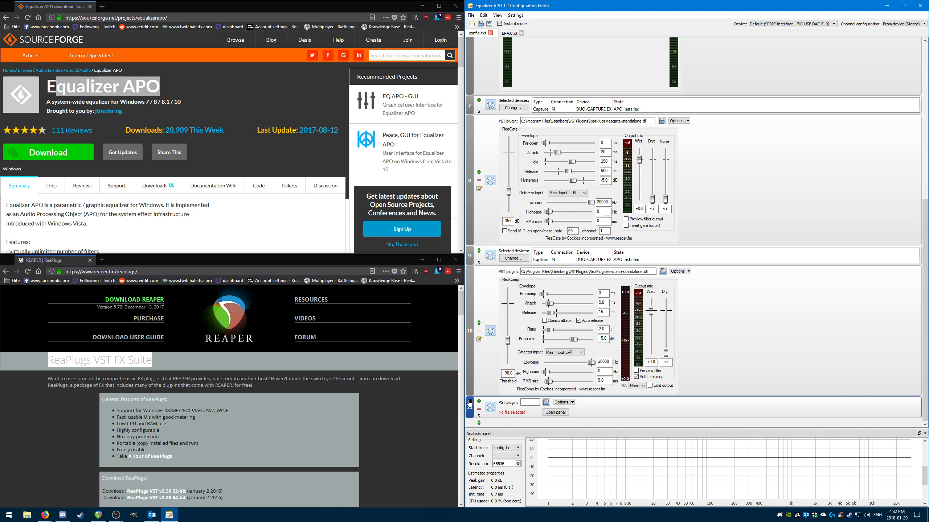
click(484, 15)
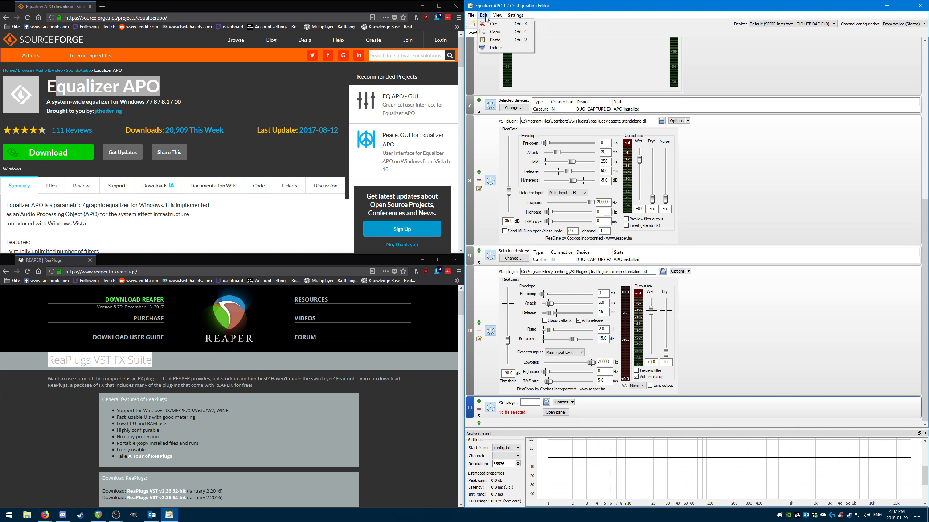
click(495, 40)
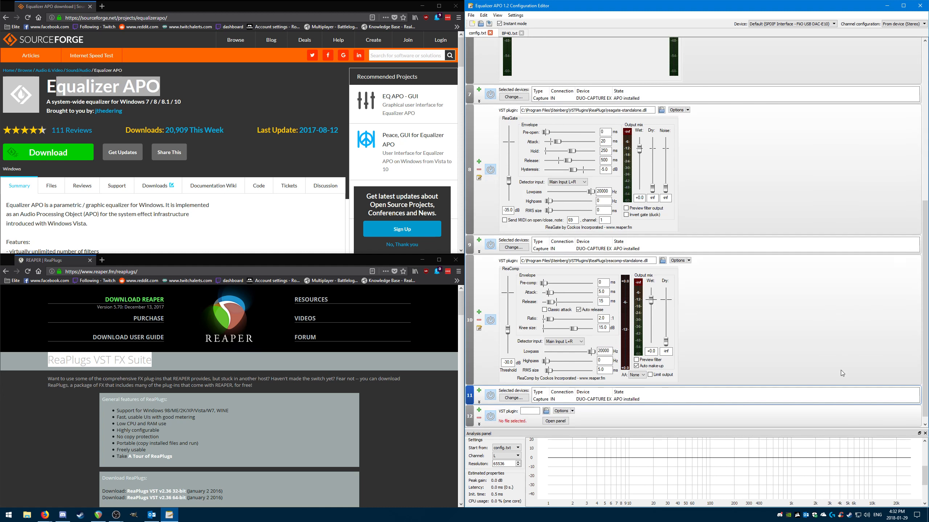
Load reacomp-standalone.dll into the empty VST plugin entry and open its panel.
scroll(840, 370, down, 1)
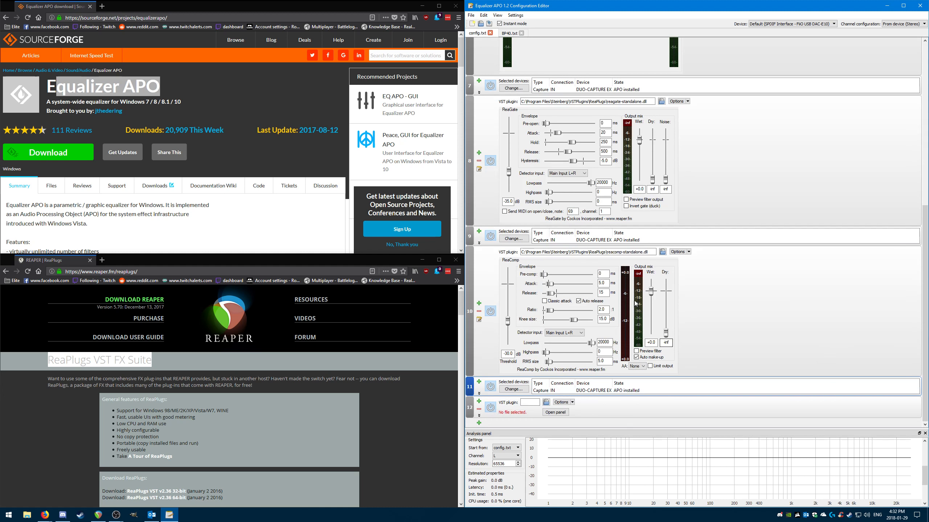
scroll(666, 341, up, 7)
scroll(668, 293, down, 6)
click(545, 403)
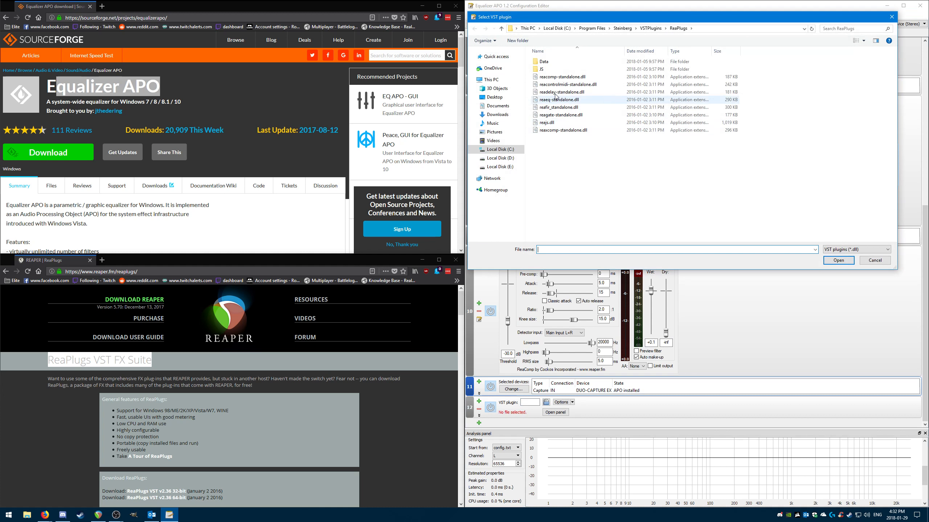
click(561, 77)
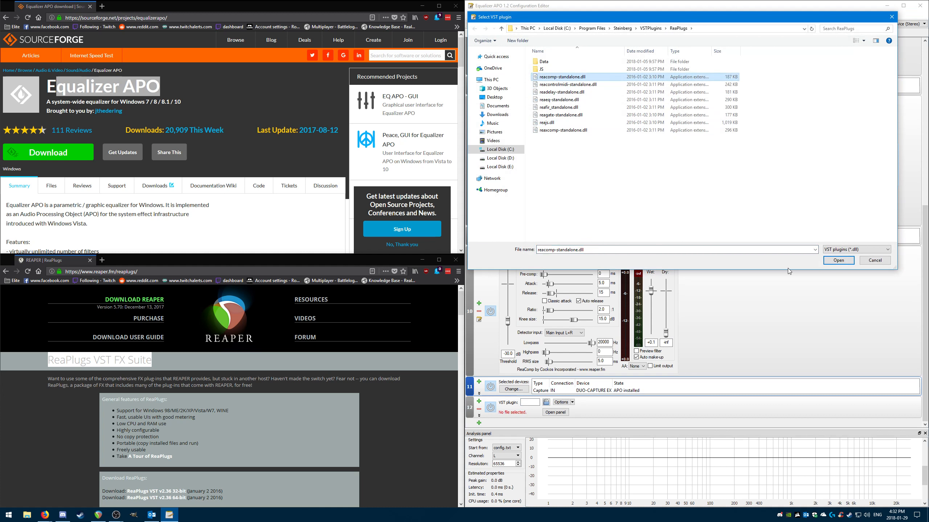
click(838, 261)
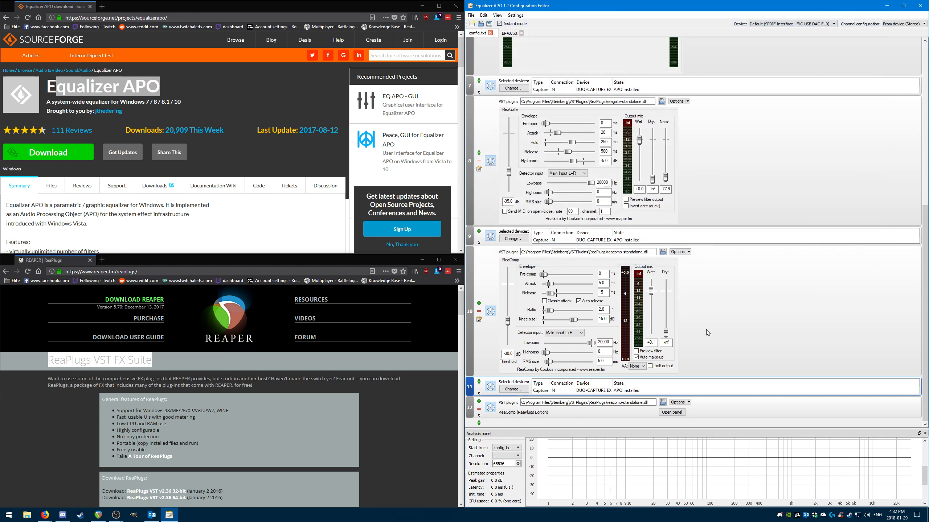
click(672, 412)
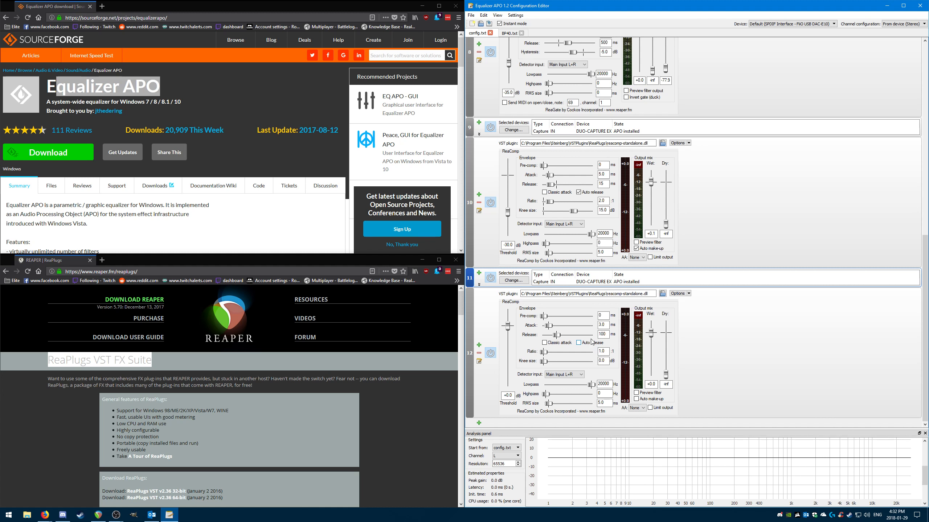
Enable auto release on the second ReaComp and set its ratio to infinite and attack to 0 ms.
click(578, 343)
key(alt+Tab)
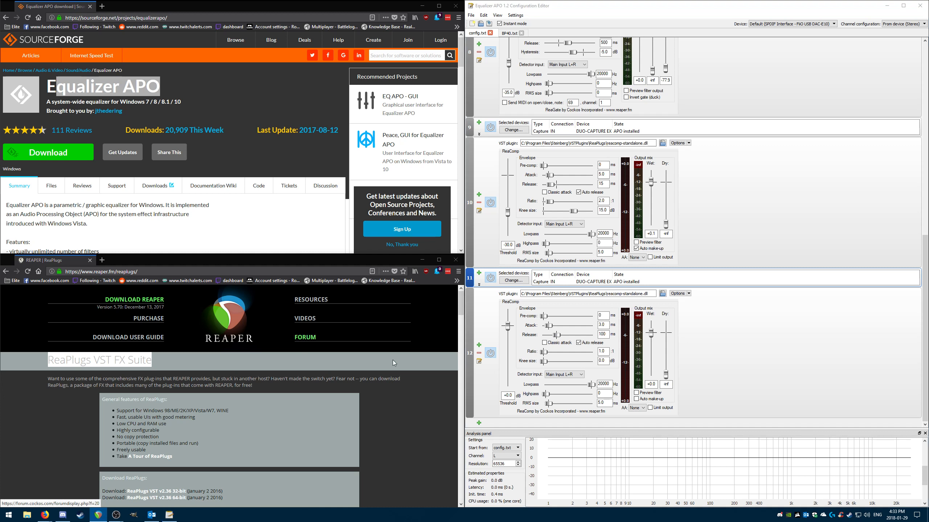
click(548, 354)
drag(549, 354, 674, 356)
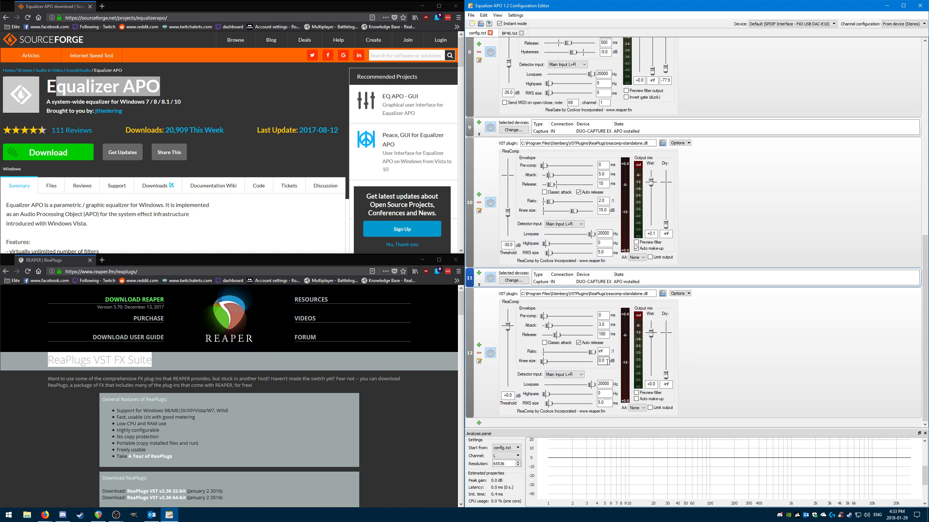
double_click(607, 361)
double_click(606, 325)
text(0)
Set the second ReaComp's threshold to -3 dB and knee size to 6 dB.
double_click(514, 395)
text(-3)
click(605, 360)
double_click(605, 361)
text(6)
click(819, 395)
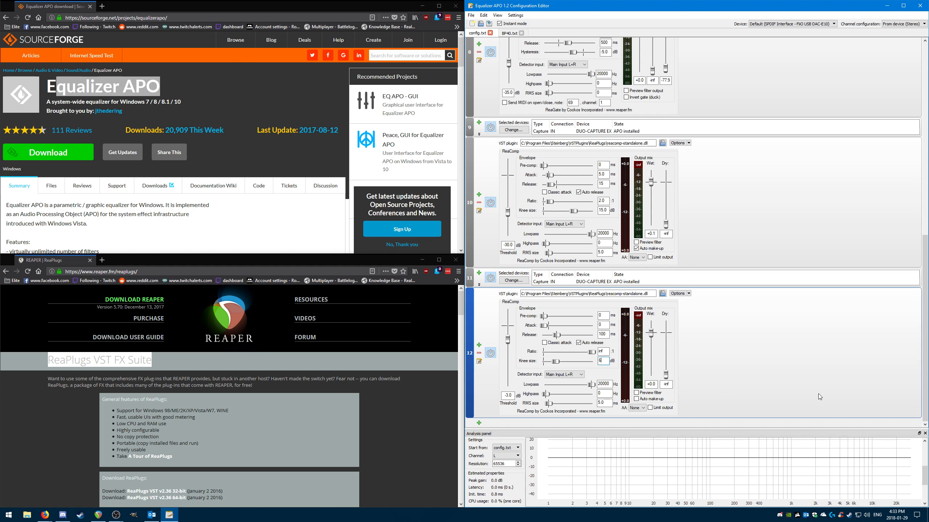
Switch the Downward Expander and the ReaGate plugin off and back on to demonstrate bypassing them.
scroll(818, 393, up, 15)
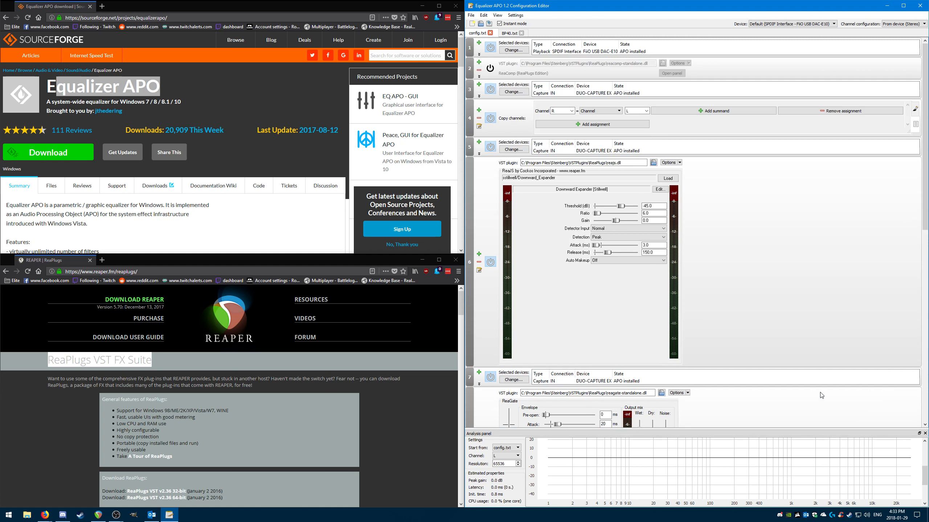
click(491, 262)
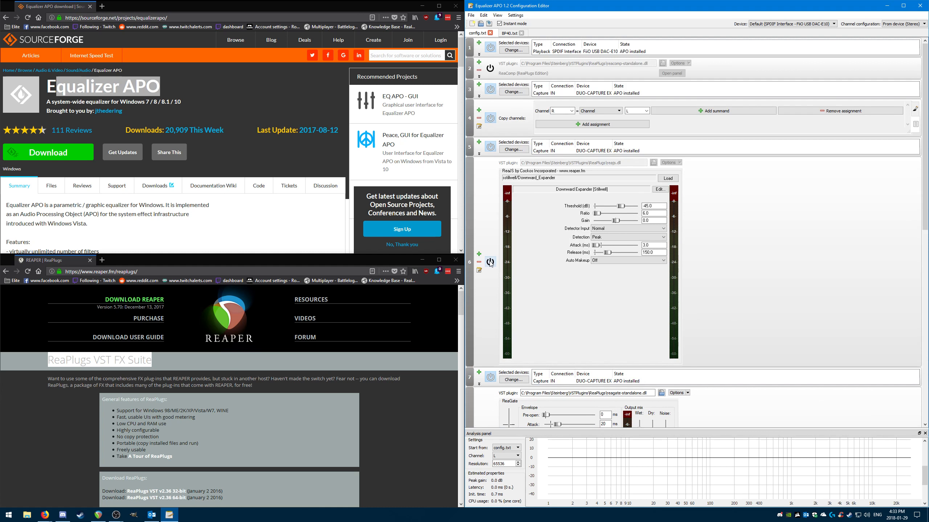
scroll(797, 263, down, 3)
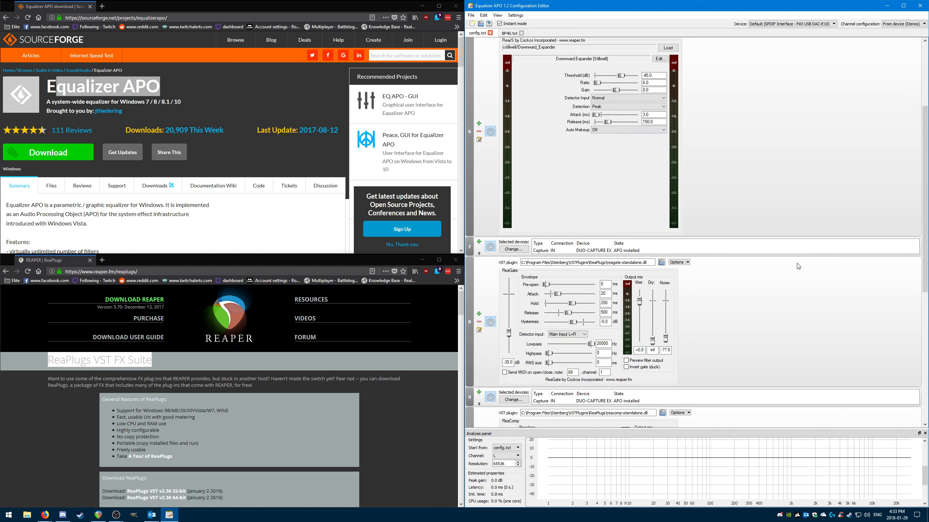
scroll(786, 270, down, 2)
click(491, 257)
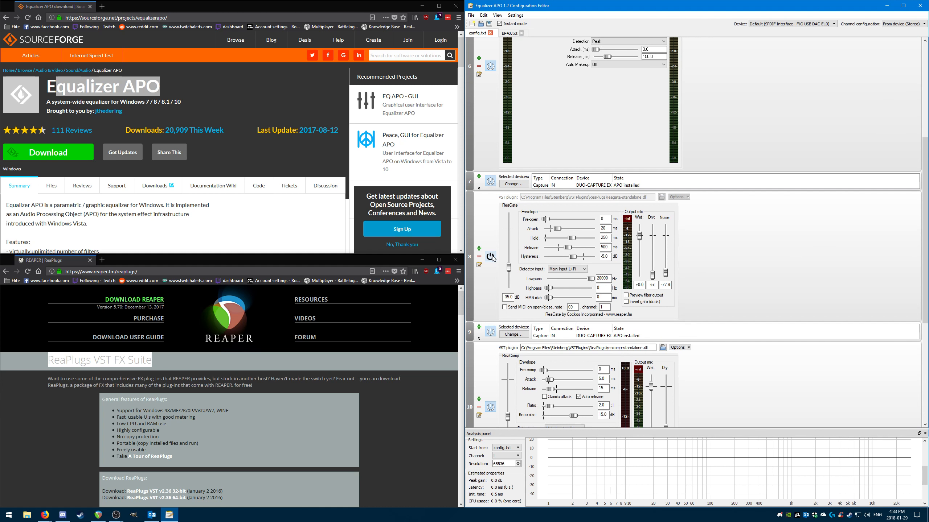
click(491, 259)
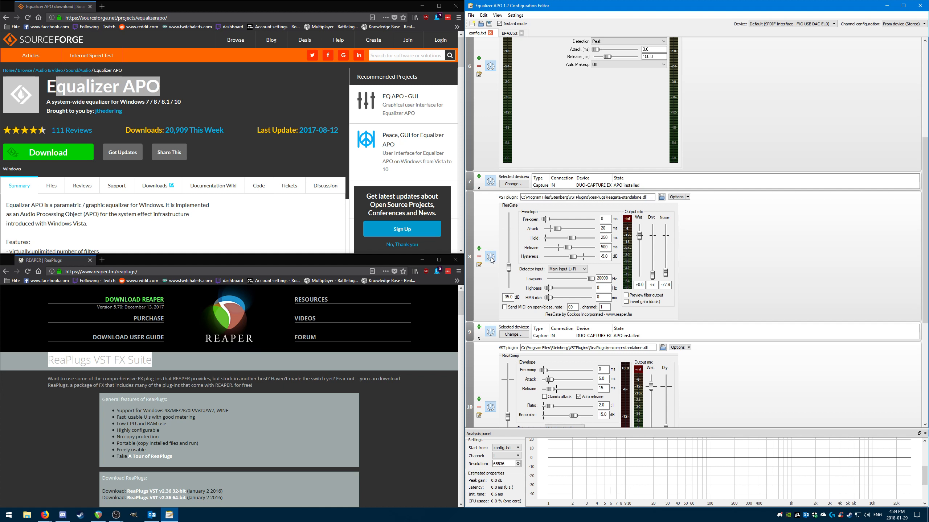
Lower the ReaGate noise output level to -inf.
drag(666, 273, 666, 282)
mouse_move(665, 275)
mouse_down()
mouse_move(665, 265)
mouse_move(665, 278)
mouse_up()
scroll(675, 275, down, 5)
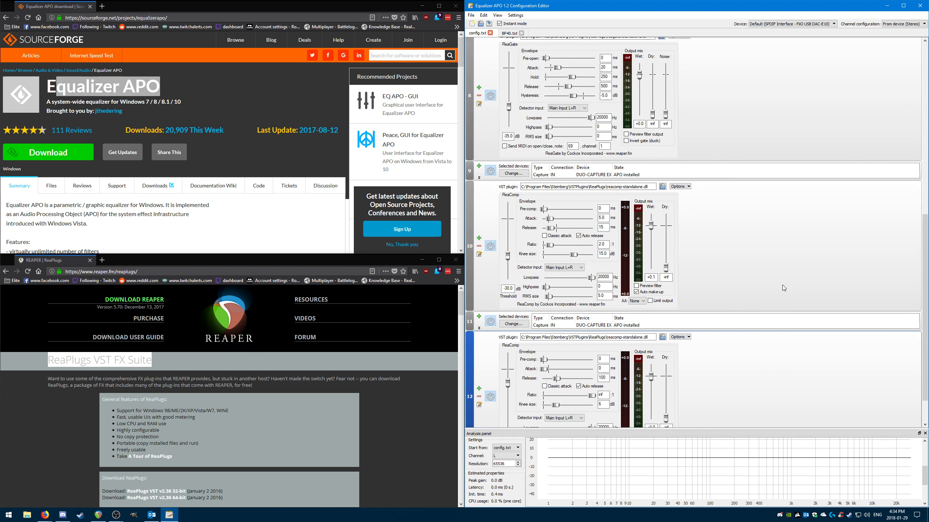
scroll(784, 289, up, 1)
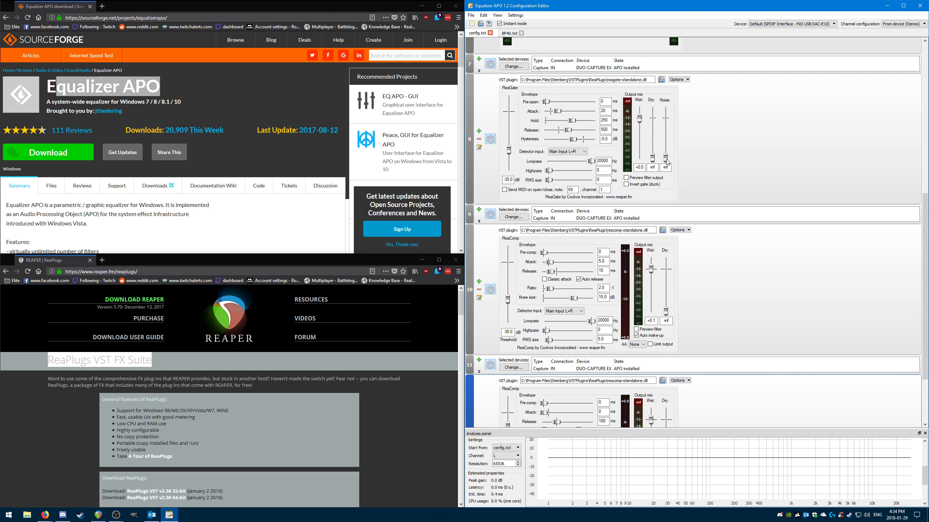
drag(667, 161, 666, 162)
scroll(691, 166, down, 2)
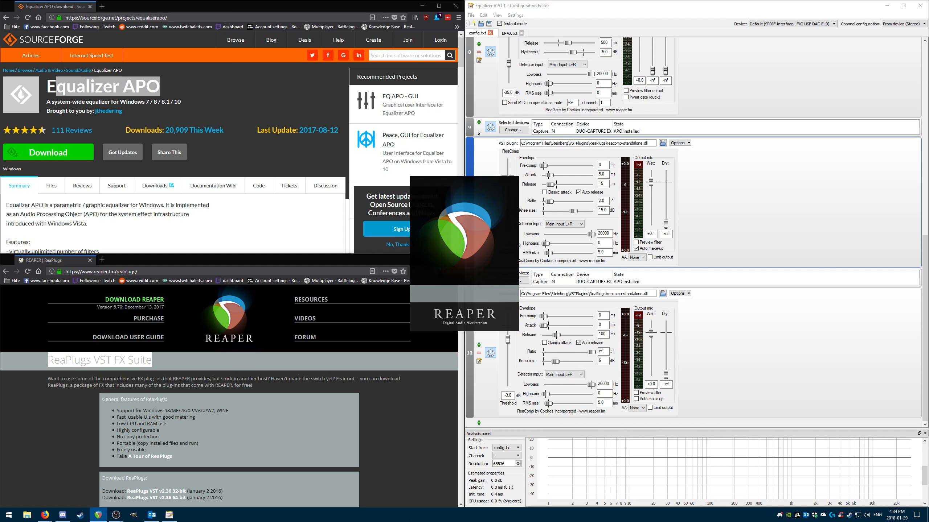
Set the wet output level of the first ReaComp to 0.0.
click(849, 364)
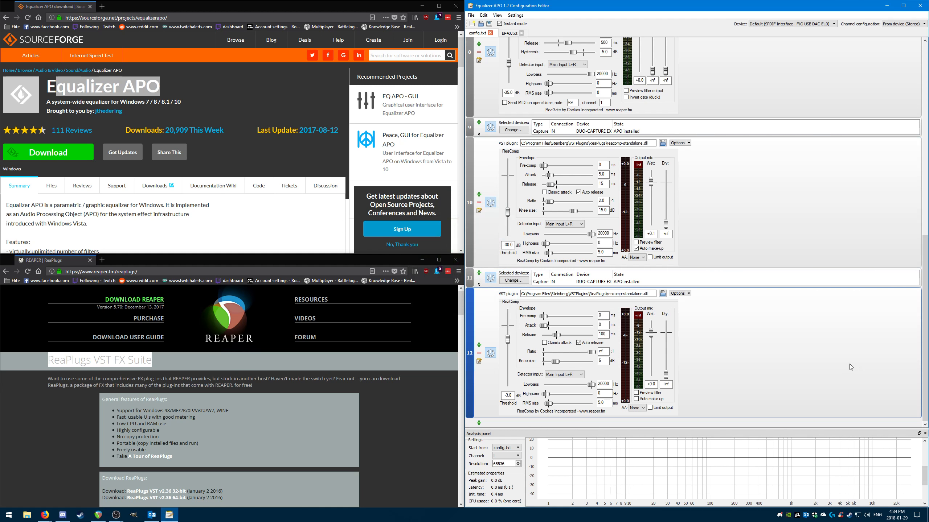
click(657, 234)
drag(657, 234, 482, 231)
text(0.0)
Lower the RMS size of the second ReaComp to 0.0 ms.
drag(604, 361, 579, 365)
key(alt+Tab)
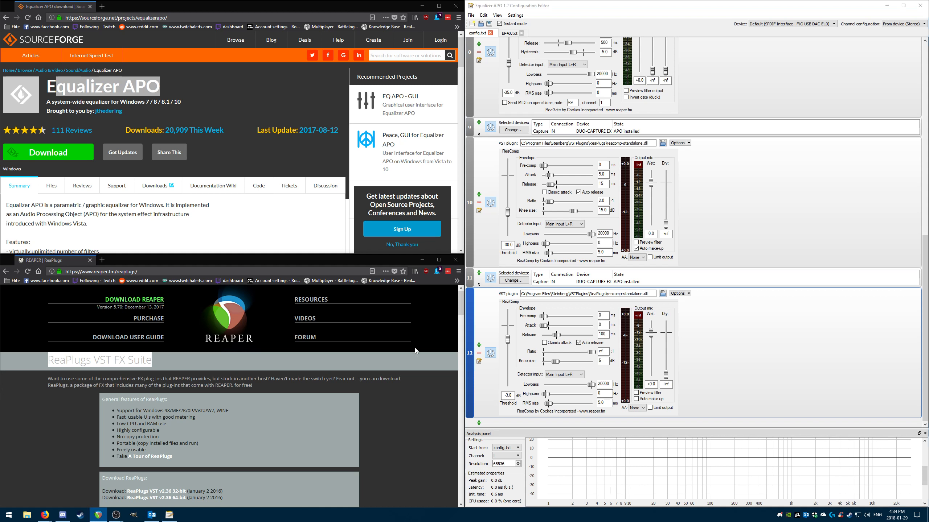
drag(549, 404, 430, 398)
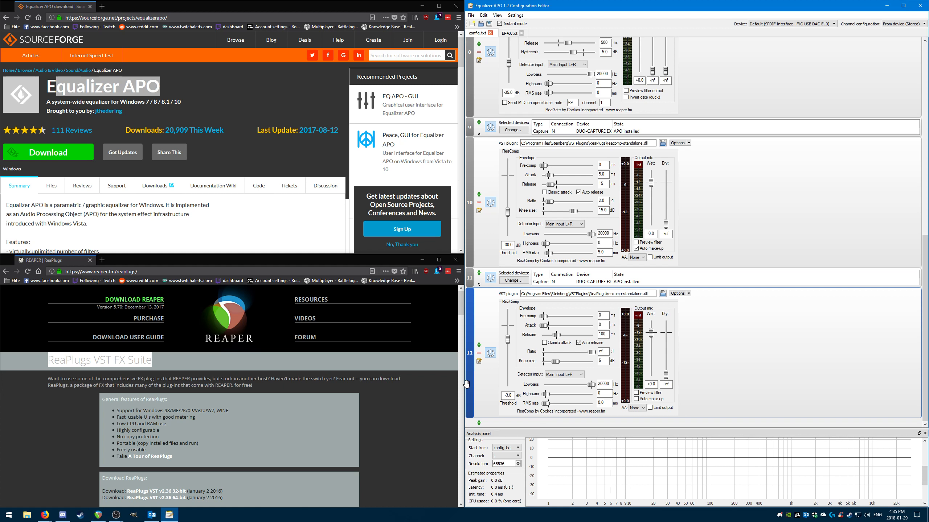
click(507, 396)
Review the complete filter chain from the channel copy to the final ReaComp and close the Configuration Editor.
drag(923, 237, 923, 60)
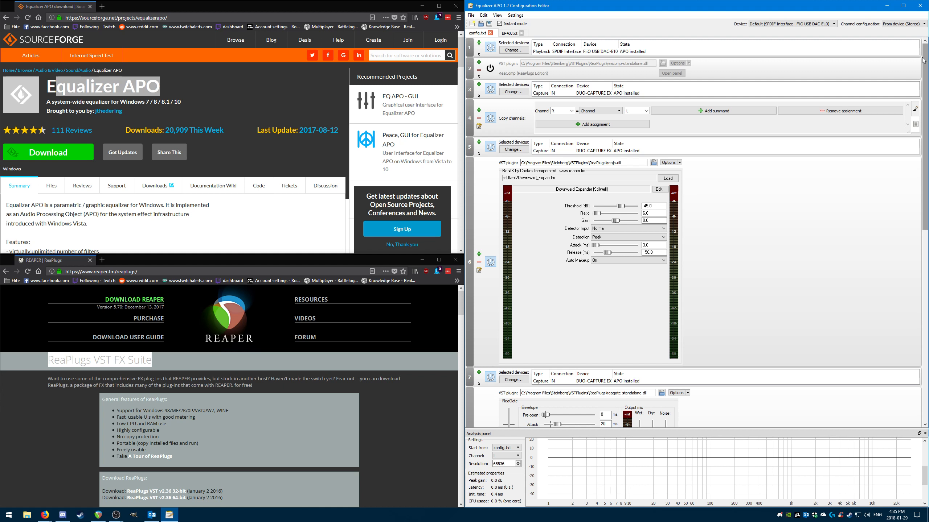
scroll(809, 250, down, 15)
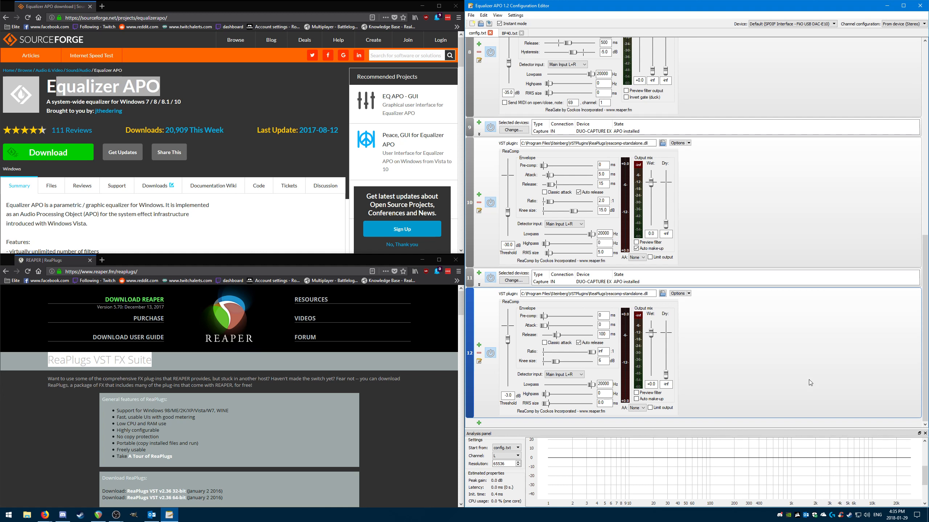
scroll(811, 375, up, 15)
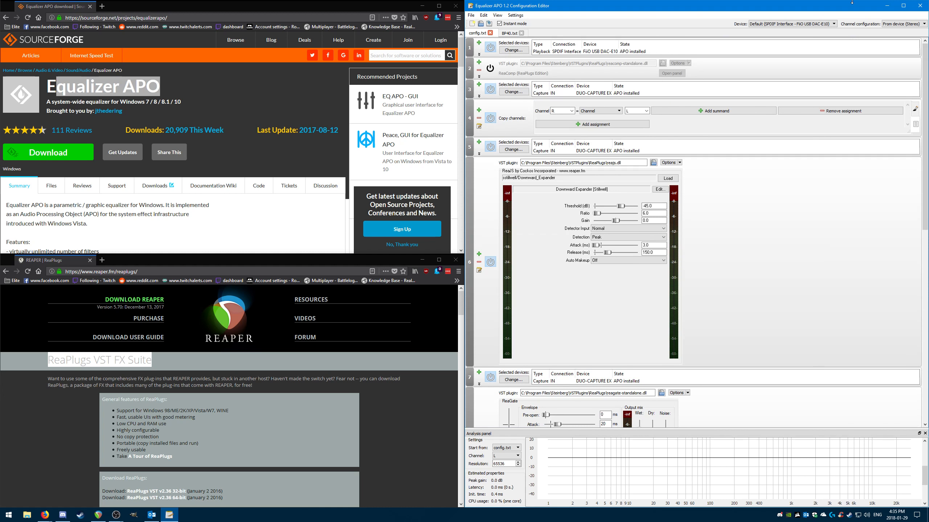
click(920, 5)
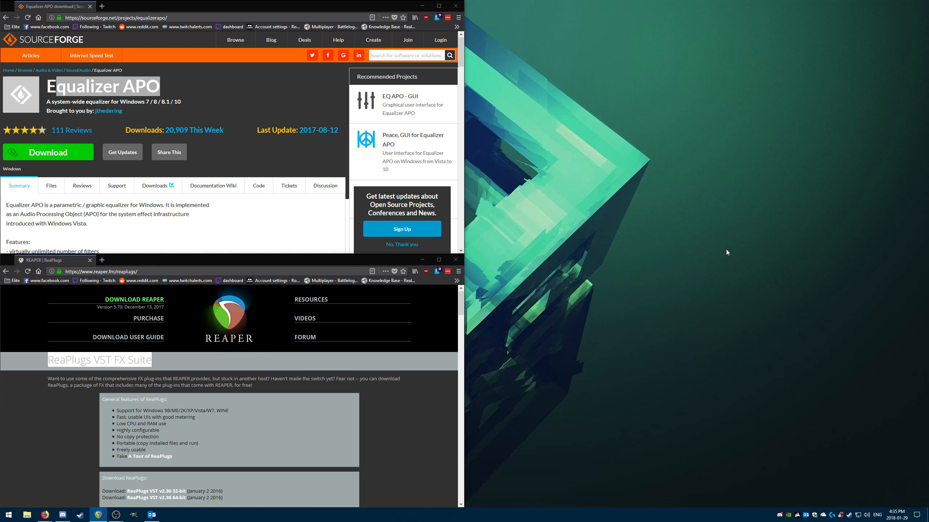